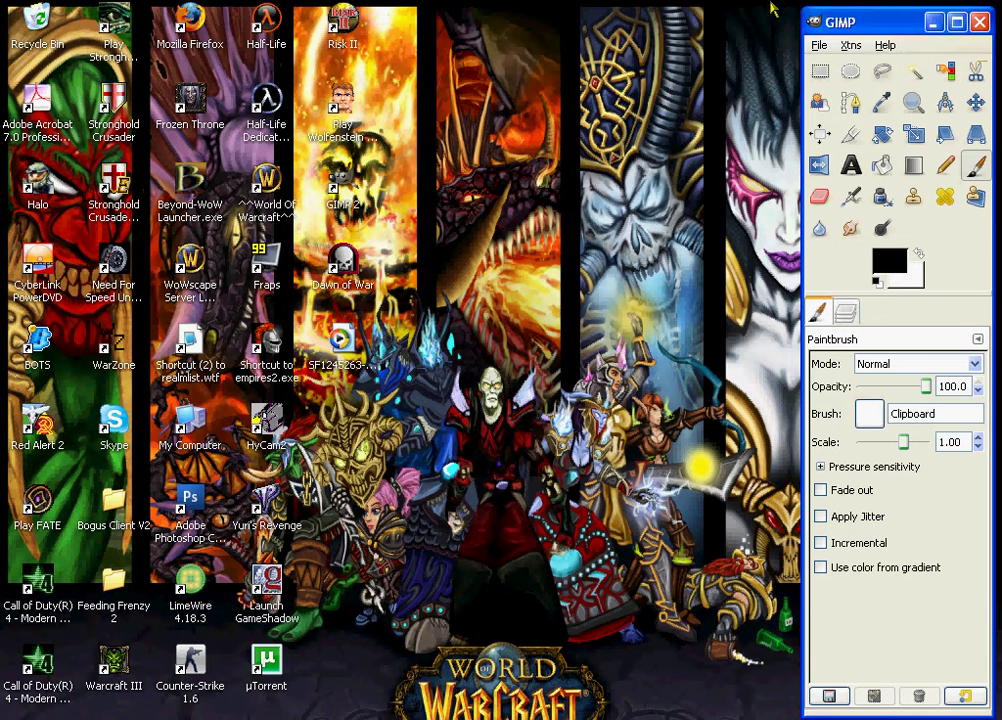
- Create a new blank image 420 pixels wide and 150 pixels tall from File > New
click(818, 47)
click(815, 76)
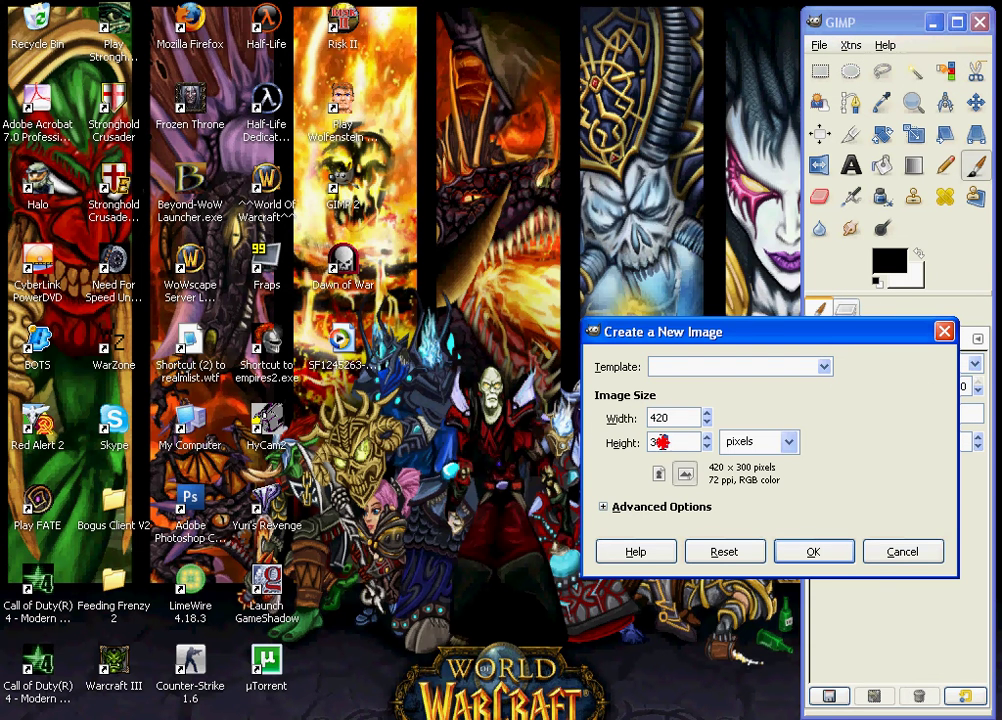
double_click(661, 443)
click(838, 556)
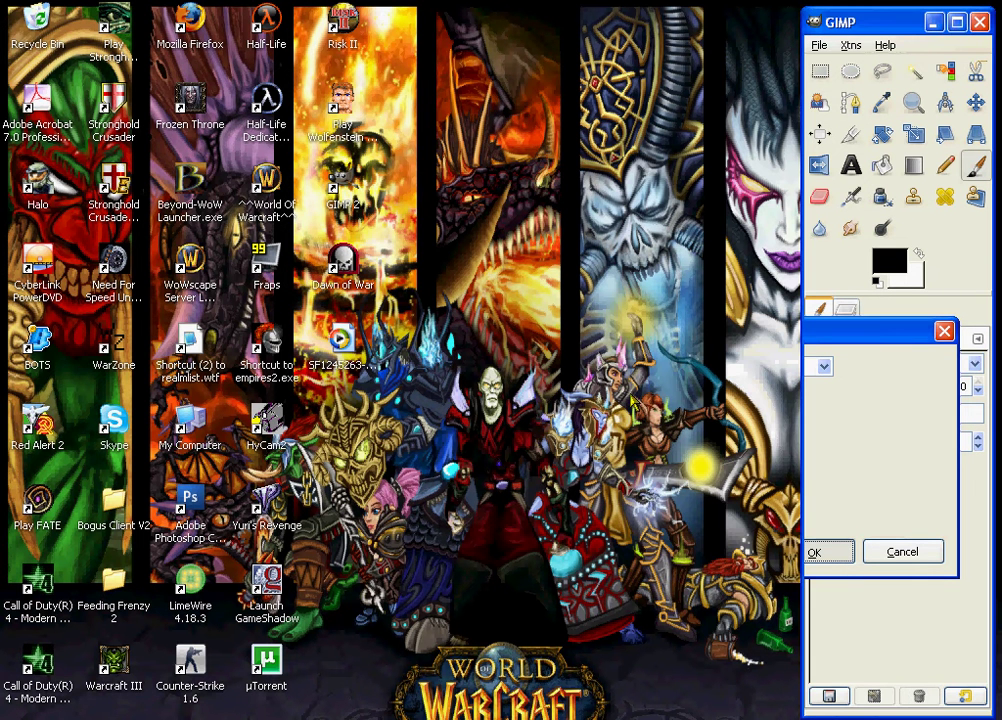
- Add a new layer to the banner image, then bring up the Open Image dialog
drag(233, 68, 355, 175)
click(372, 196)
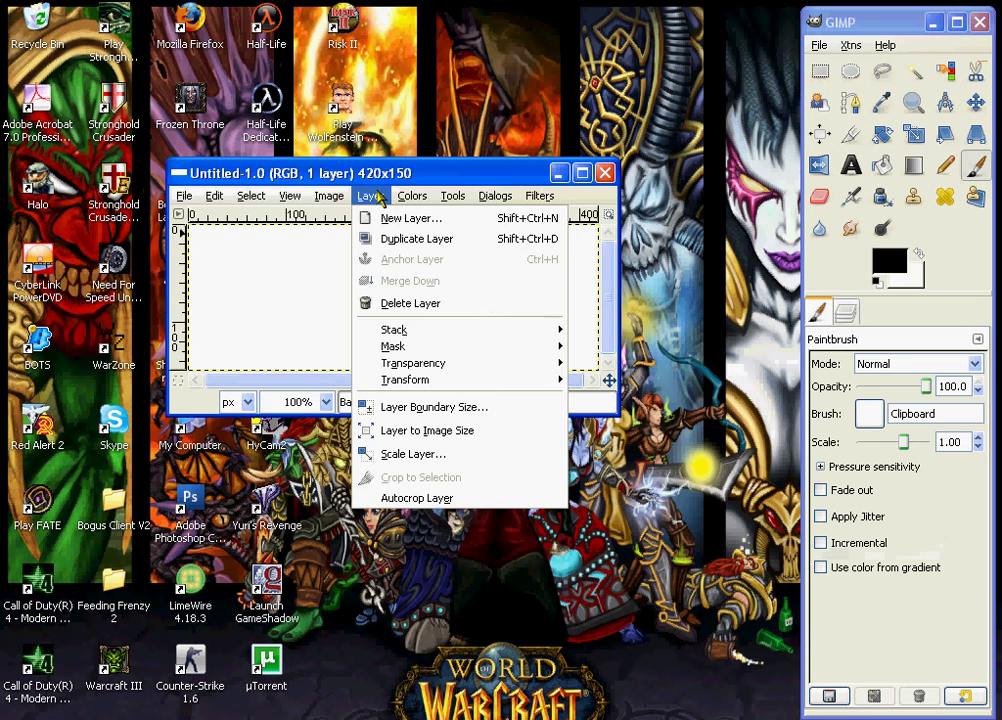
click(405, 217)
click(211, 388)
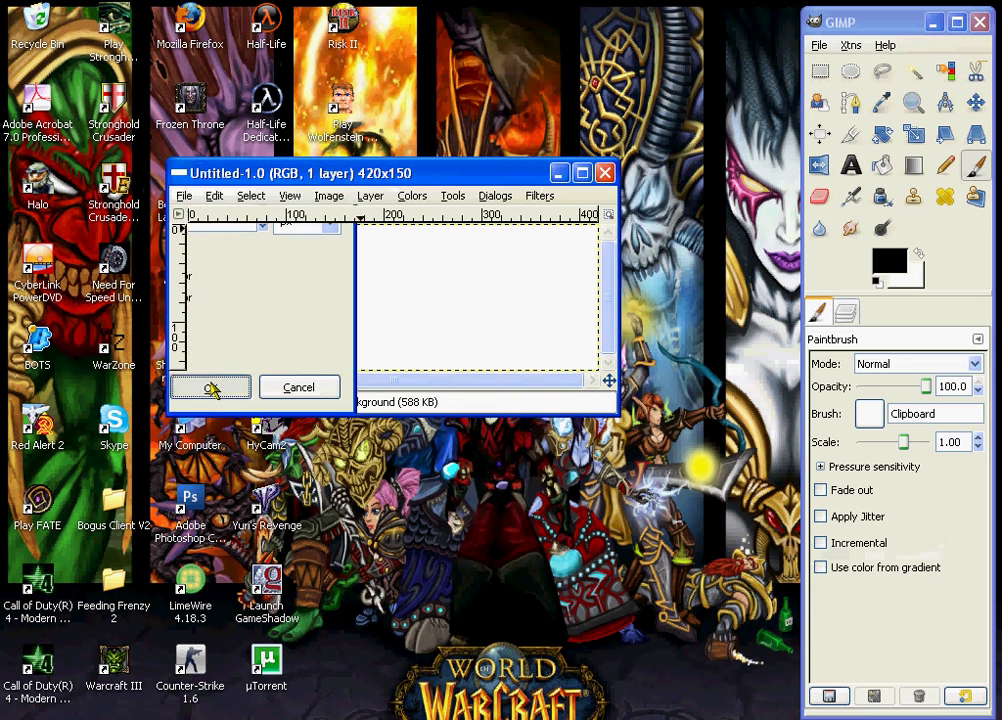
drag(359, 177, 345, 147)
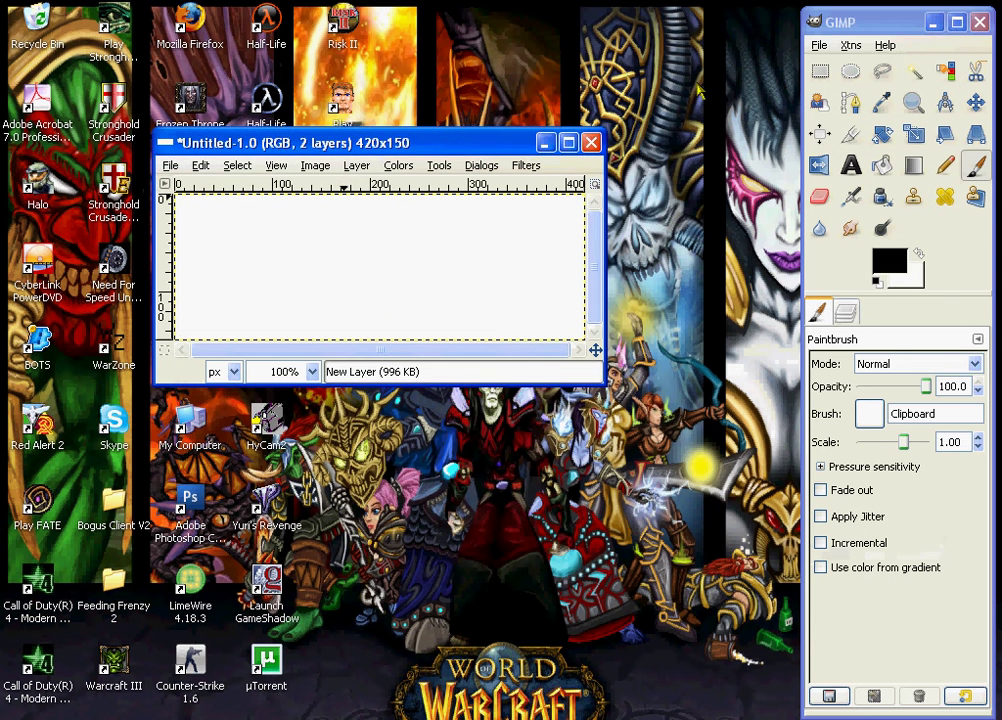
click(823, 44)
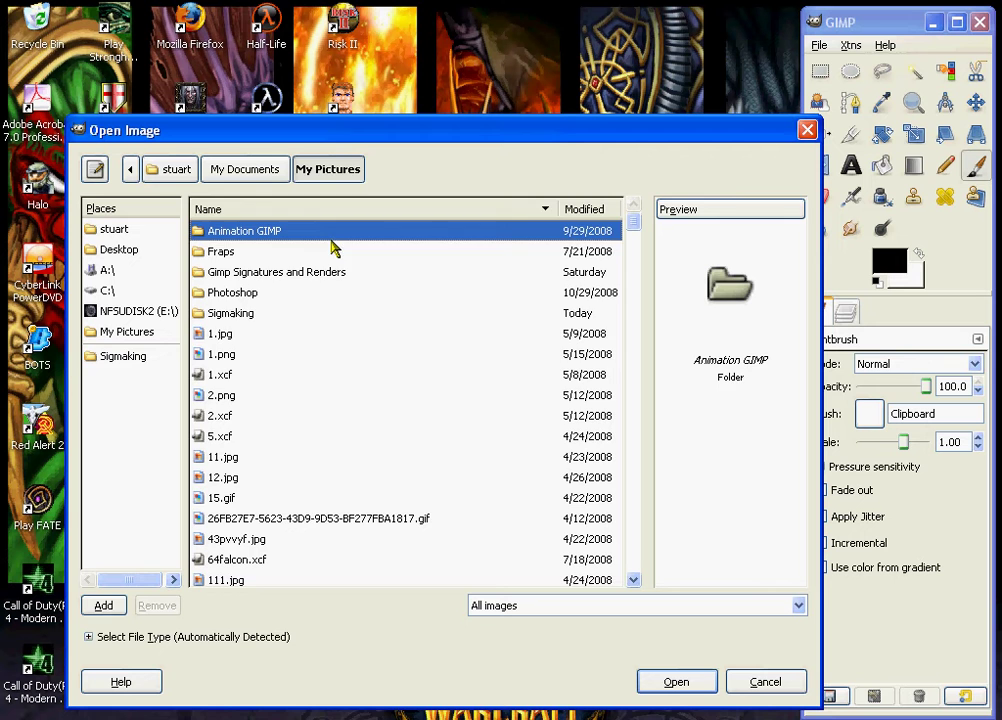
- Open the Sigmaking > Renders folder and preview renders such as fgb.png and Gir with Piggy
double_click(229, 314)
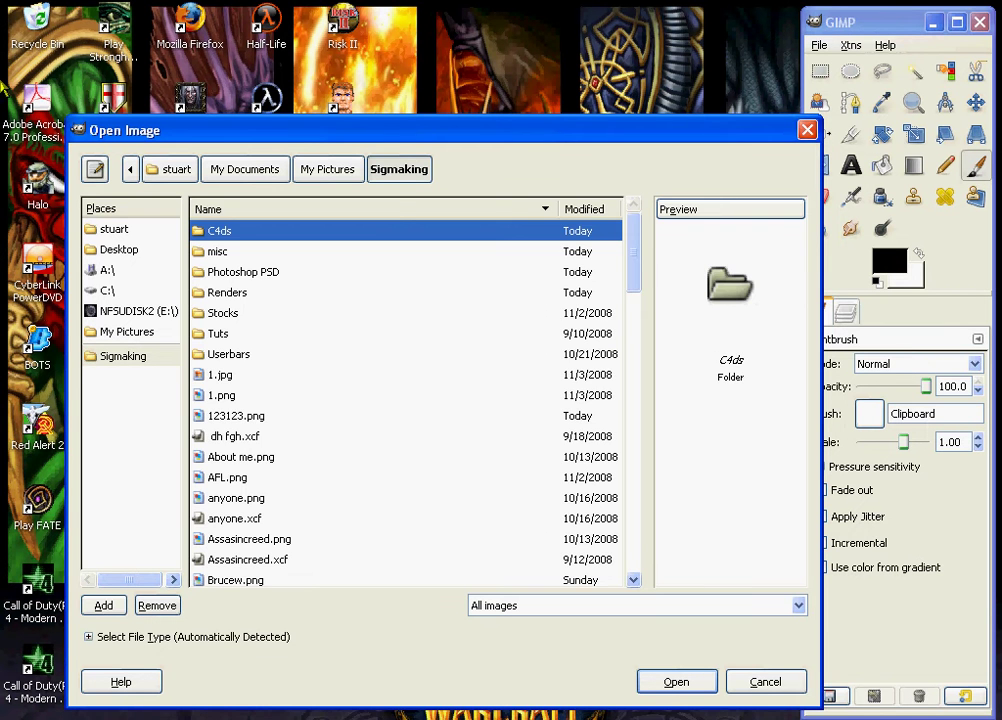
double_click(240, 294)
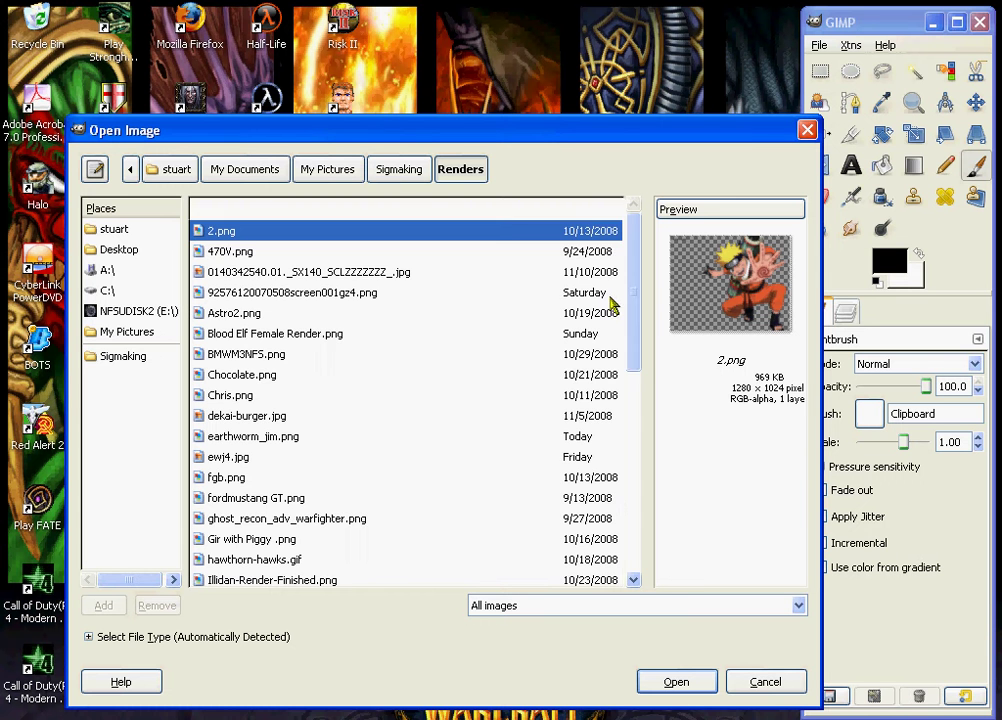
scroll(640, 318, down, 2)
mouse_move(640, 318)
mouse_down()
mouse_move(635, 488)
mouse_move(615, 385)
mouse_move(222, 340)
mouse_up()
click(244, 271)
click(250, 312)
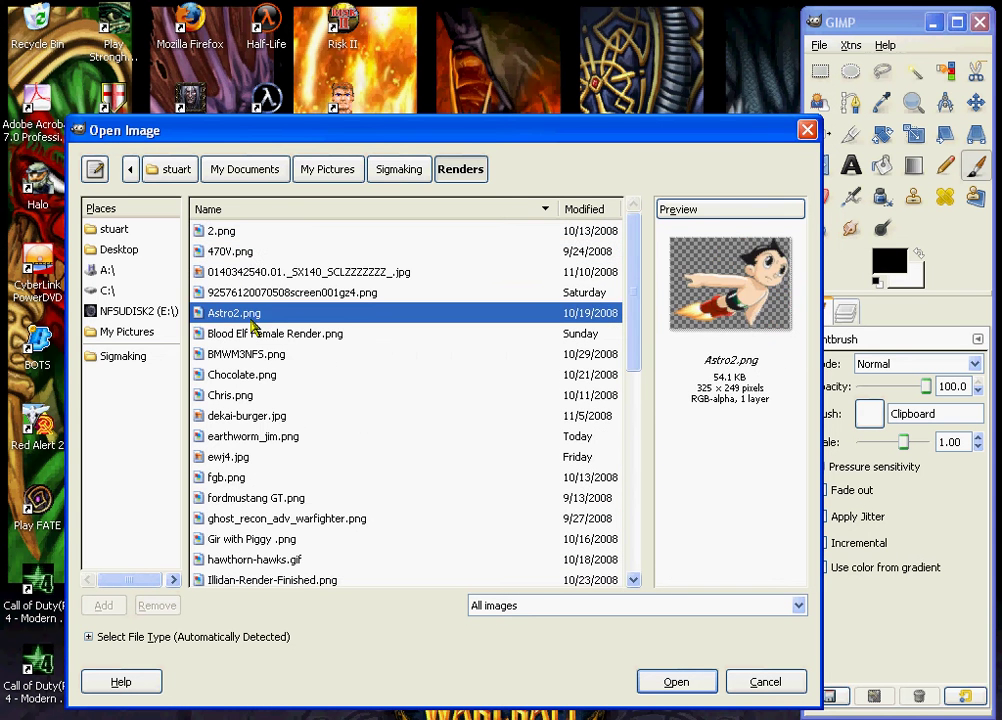
click(252, 374)
click(255, 415)
click(262, 457)
click(262, 477)
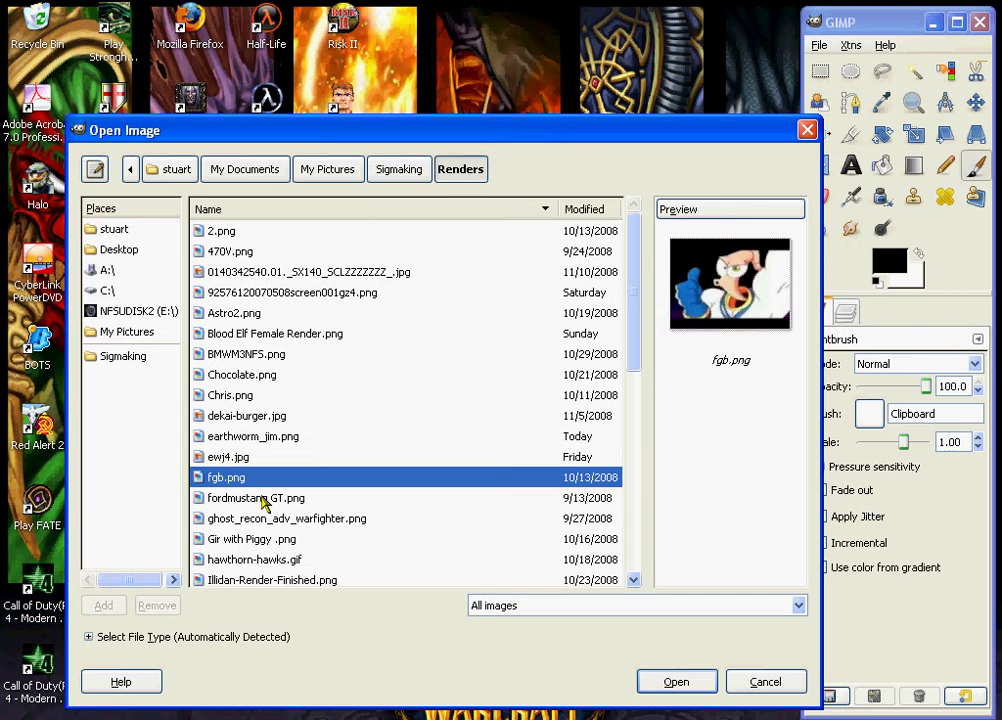
click(263, 518)
click(263, 537)
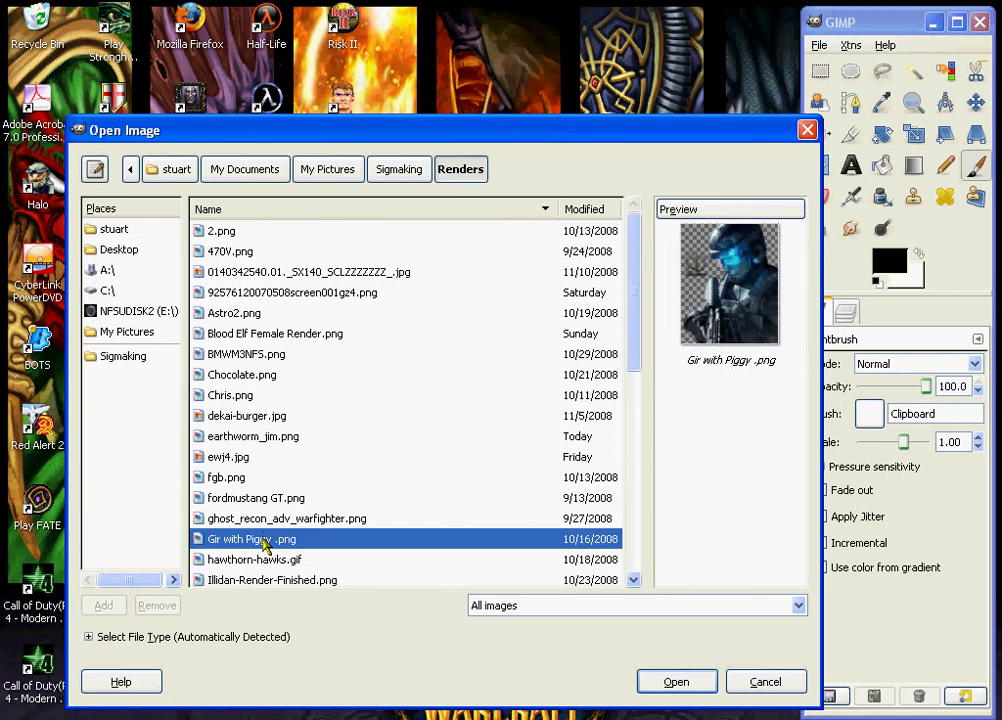
- Browse further past Iron man, megriffin.png and Puff.jpg, then open stewie.png
scroll(264, 537, down, 1)
key(Down)
click(265, 538)
click(262, 551)
scroll(262, 560, down, 2)
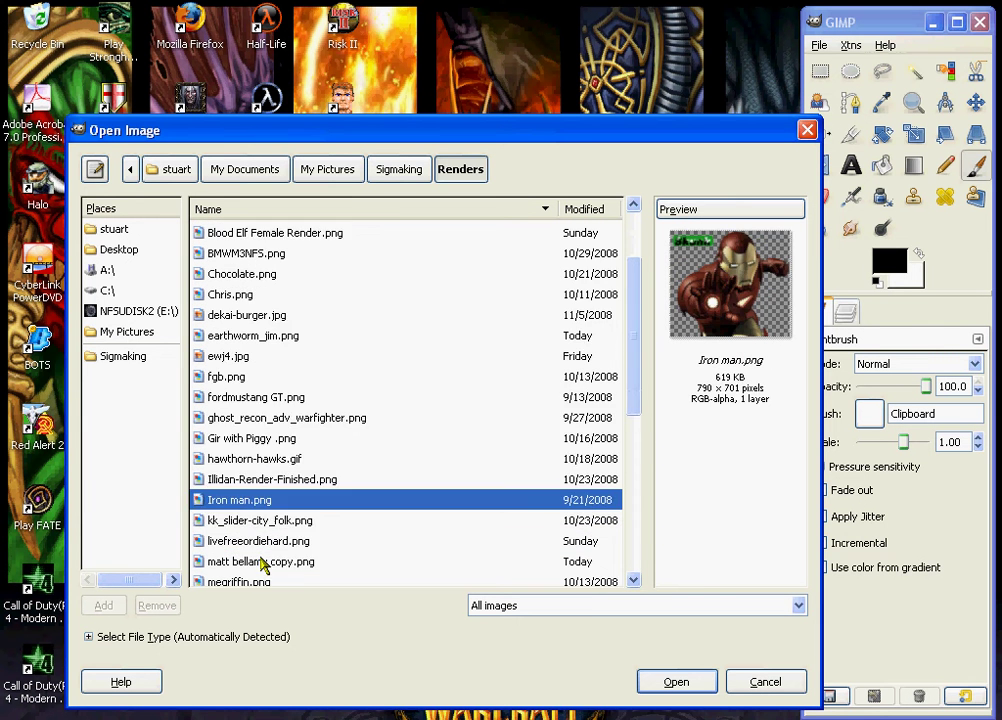
click(262, 511)
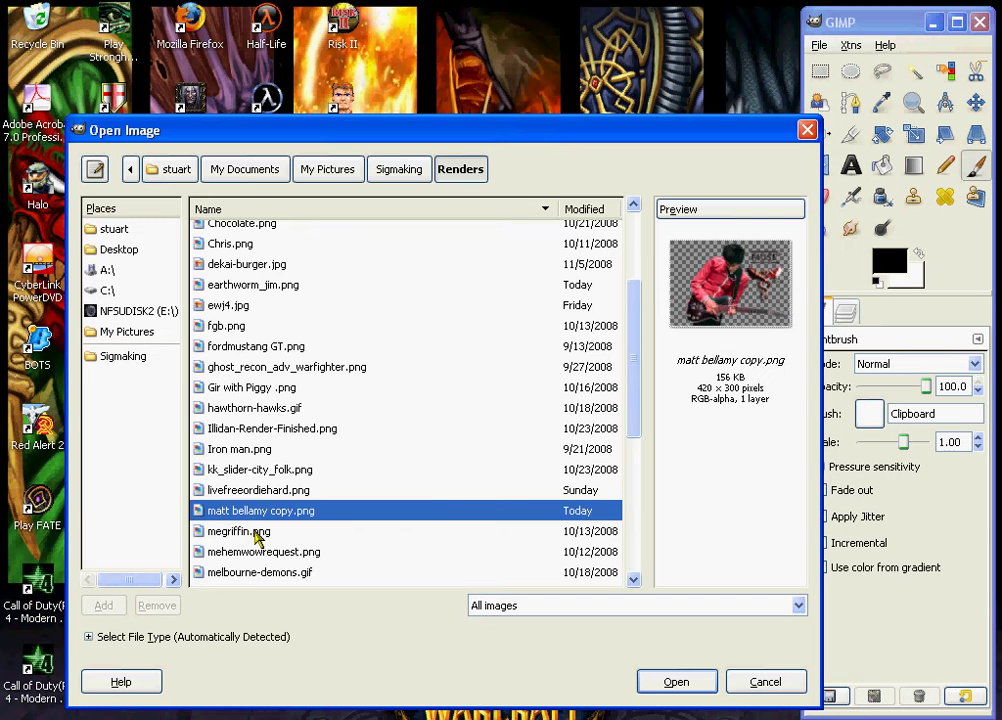
click(258, 532)
scroll(257, 539, down, 1)
click(257, 541)
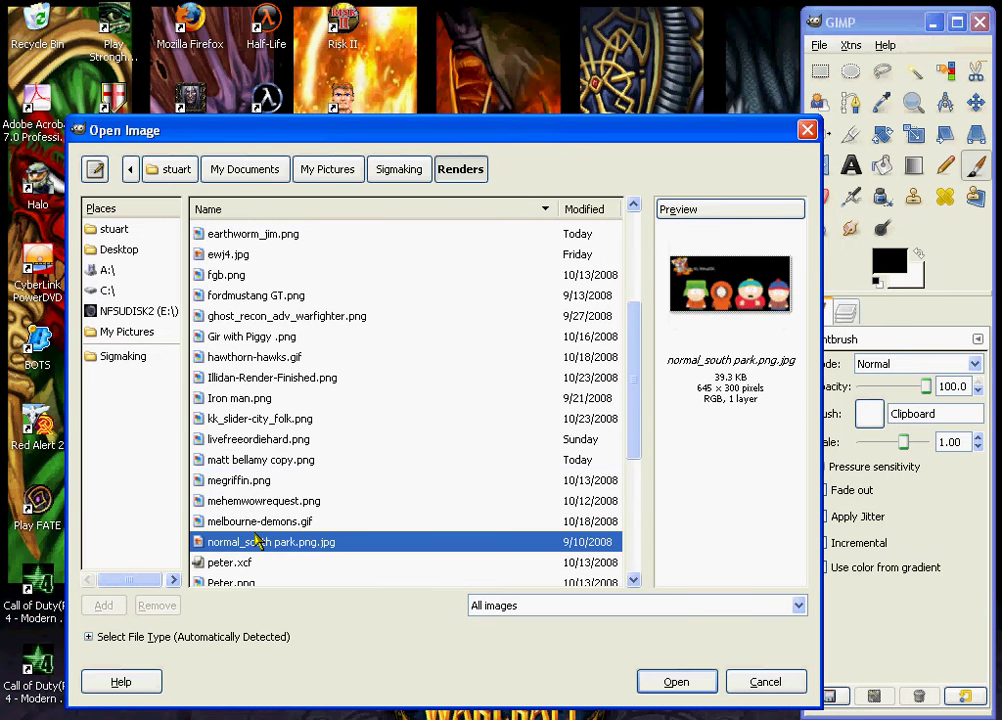
click(257, 562)
scroll(257, 560, down, 1)
click(257, 554)
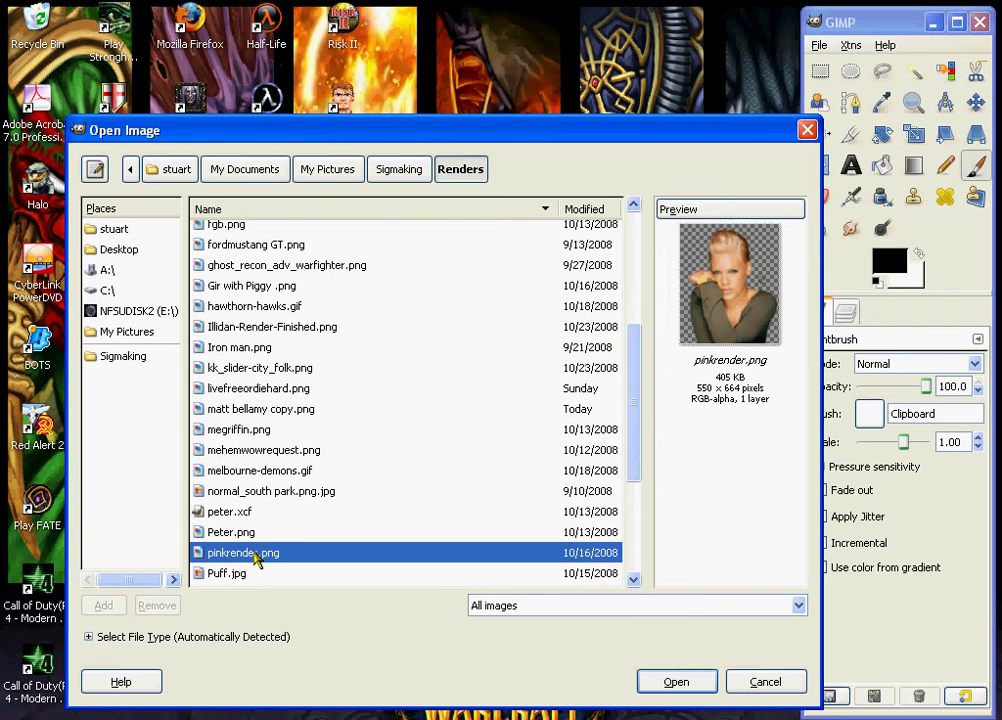
click(256, 575)
scroll(257, 561, down, 2)
click(259, 553)
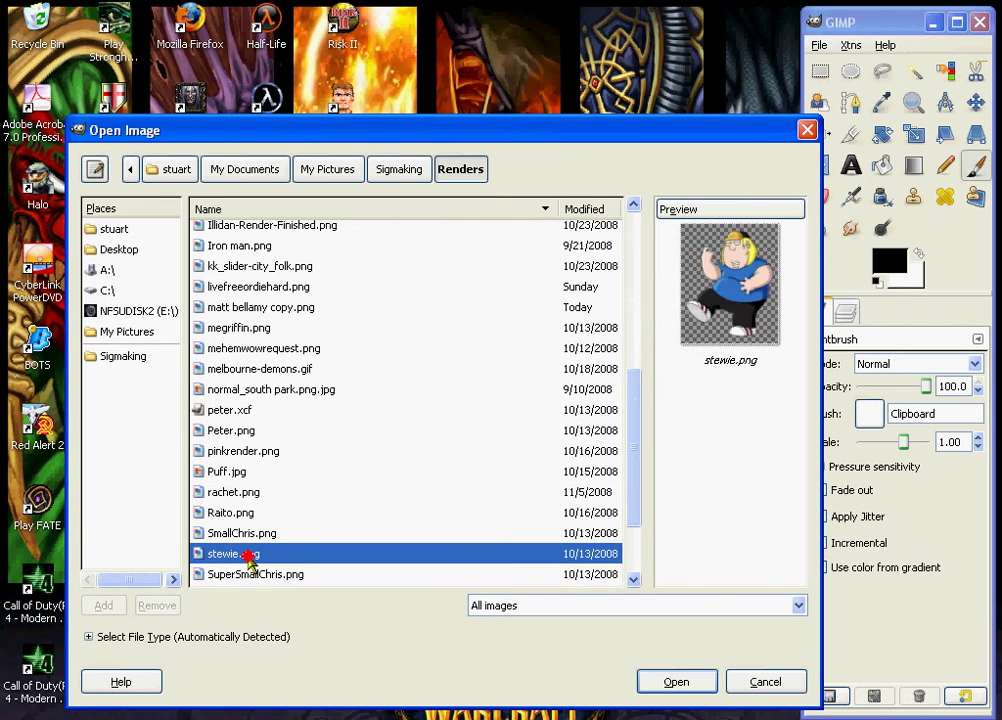
click(690, 688)
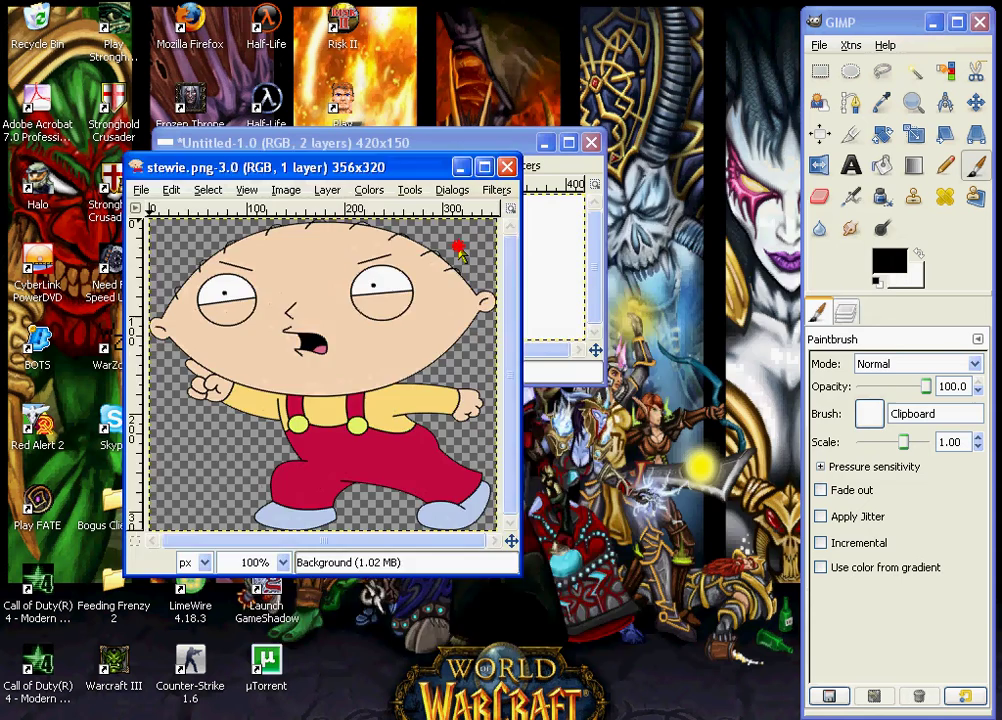
- Scale the Stewie image down to 225 pixels wide
mouse_move(378, 172)
mouse_down()
mouse_move(632, 226)
mouse_move(744, 176)
mouse_move(740, 156)
mouse_move(640, 156)
mouse_move(590, 184)
mouse_up()
click(537, 204)
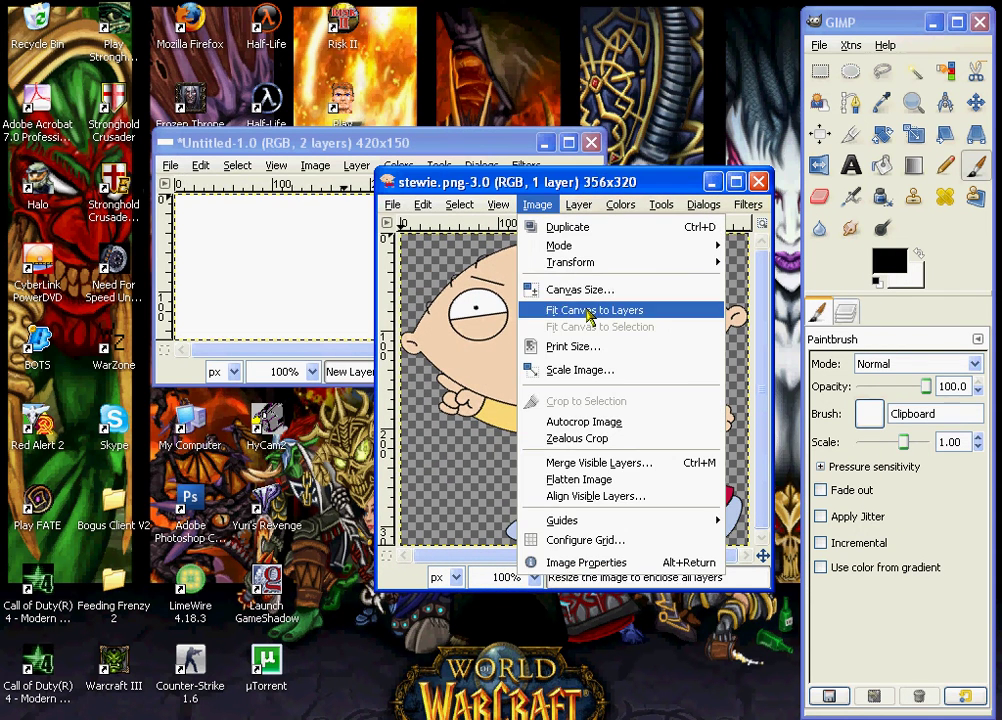
click(560, 369)
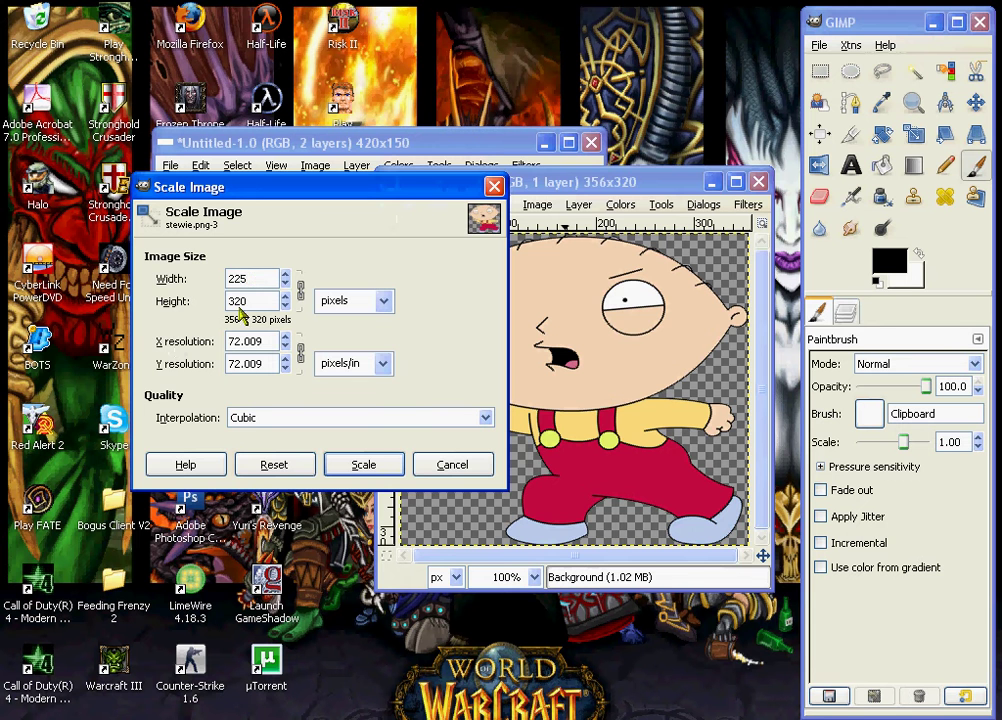
click(366, 464)
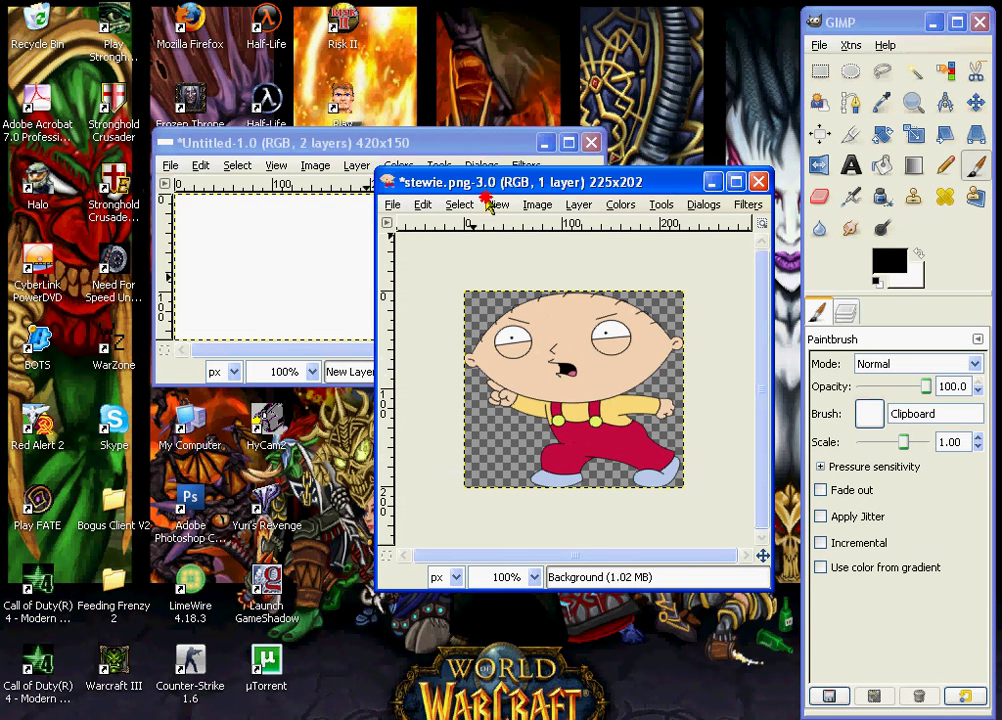
- Scale the Stewie image again to 200 × 180 pixels
click(537, 205)
click(567, 370)
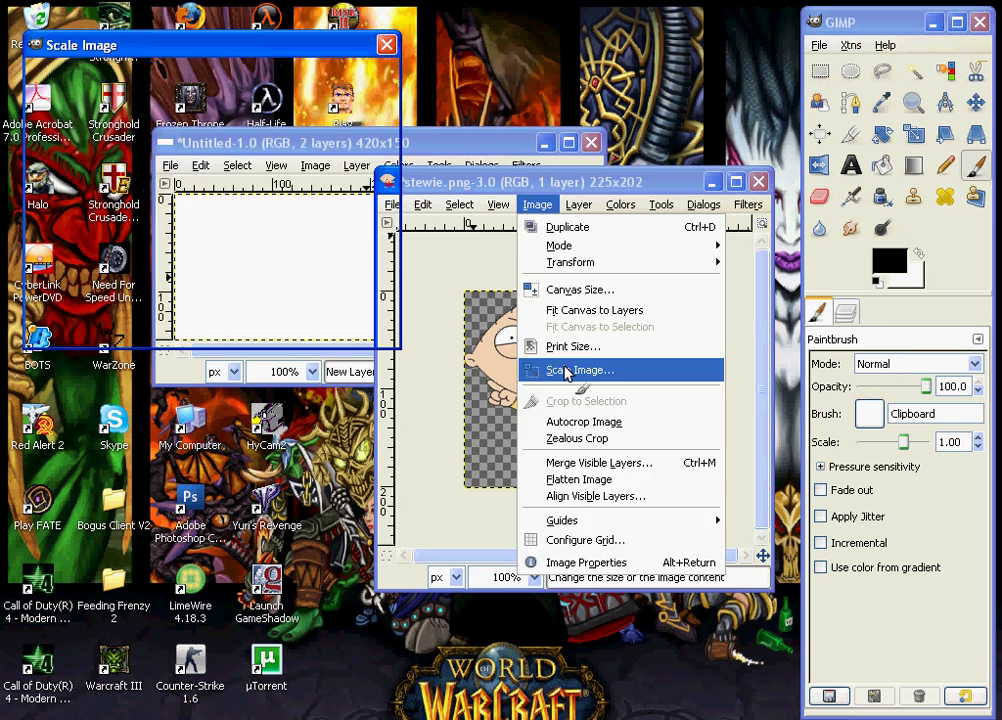
text(200)
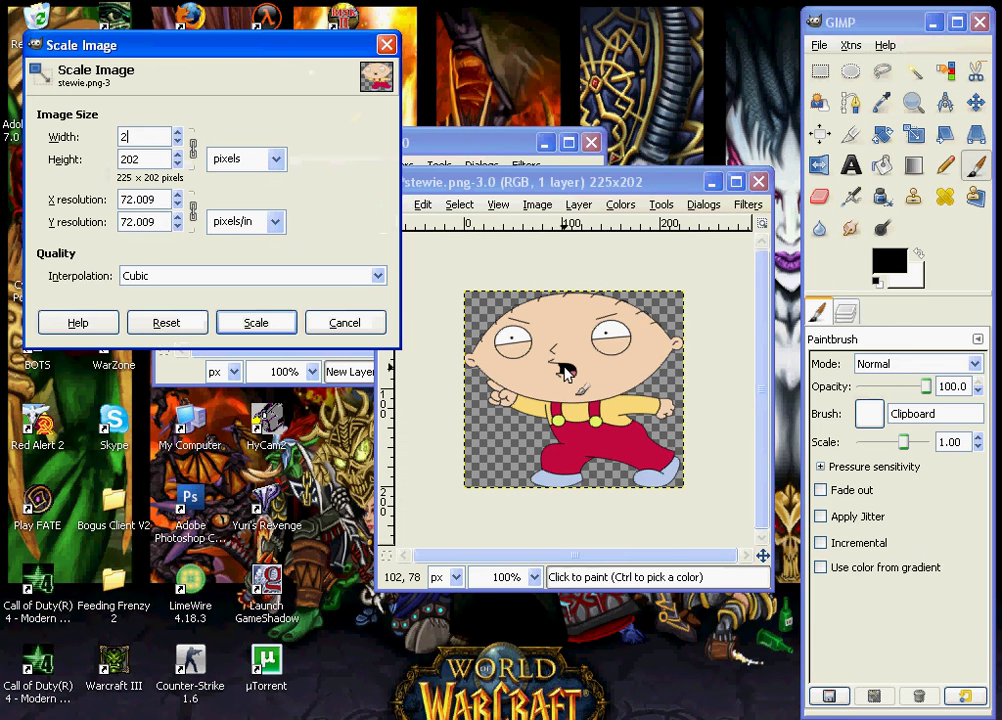
click(282, 327)
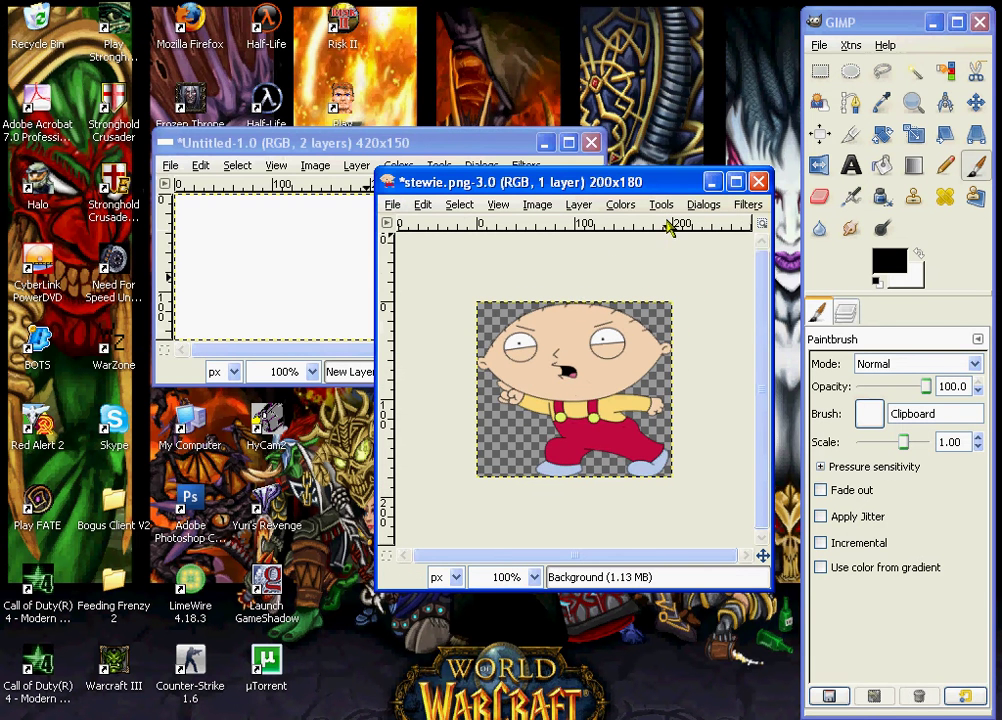
- Apply the Sharpen filter to the Stewie picture with sharpness 50
click(748, 205)
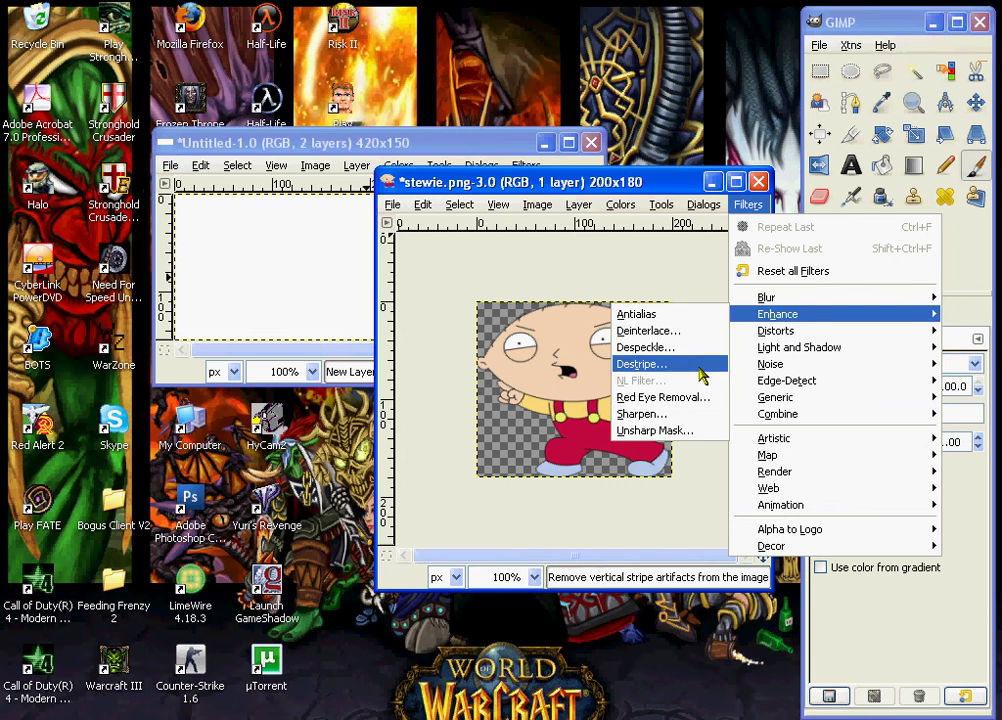
click(645, 412)
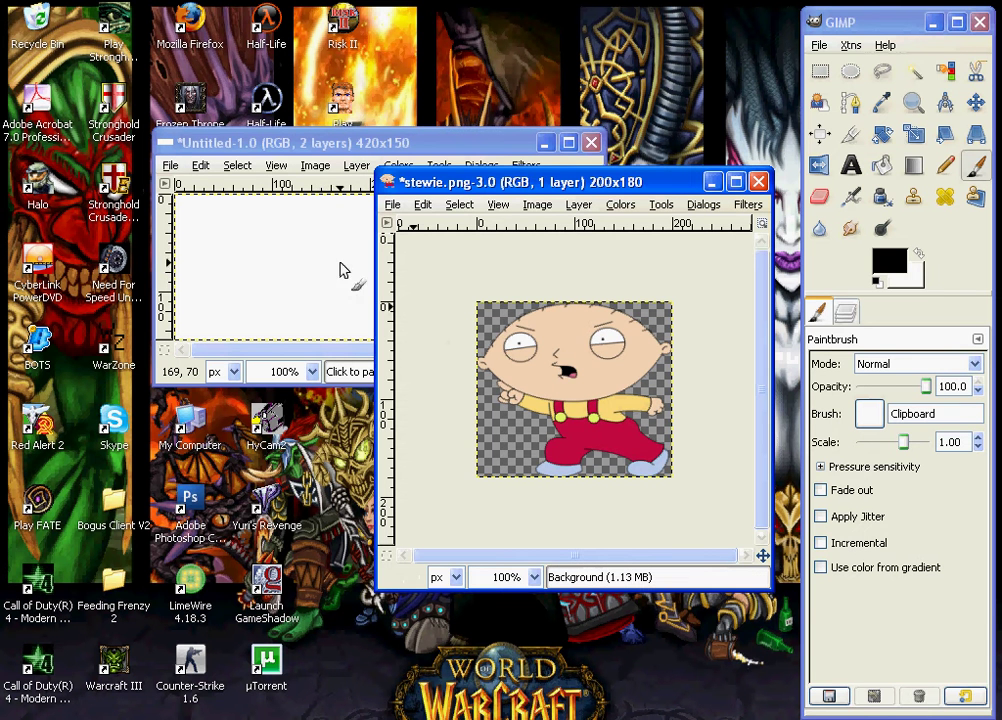
click(198, 302)
click(198, 302)
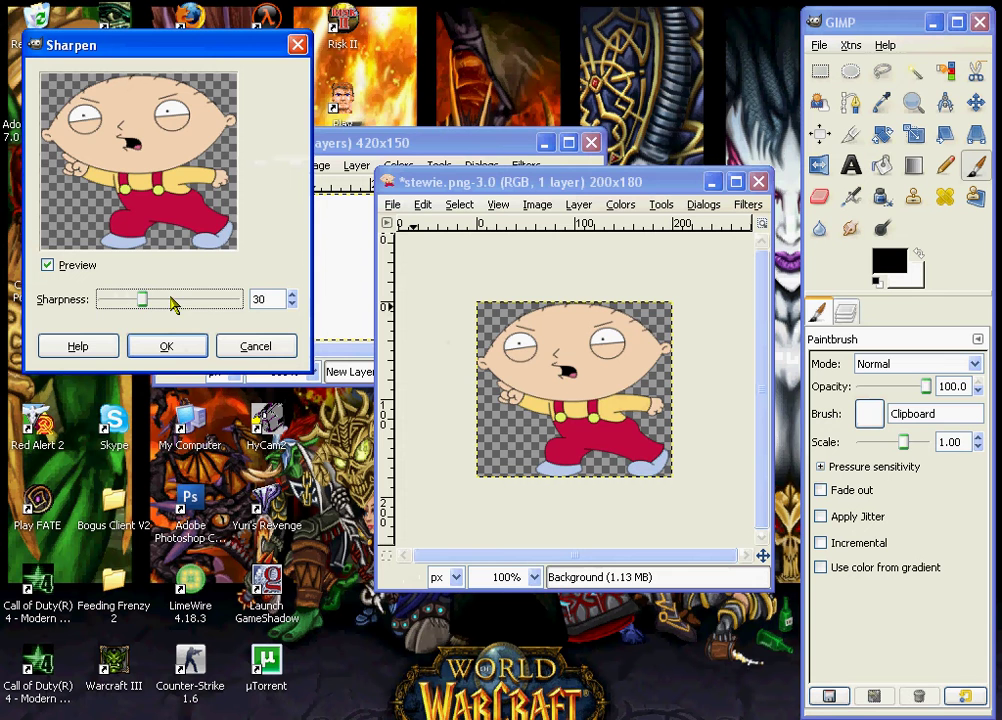
click(196, 302)
click(196, 302)
click(166, 346)
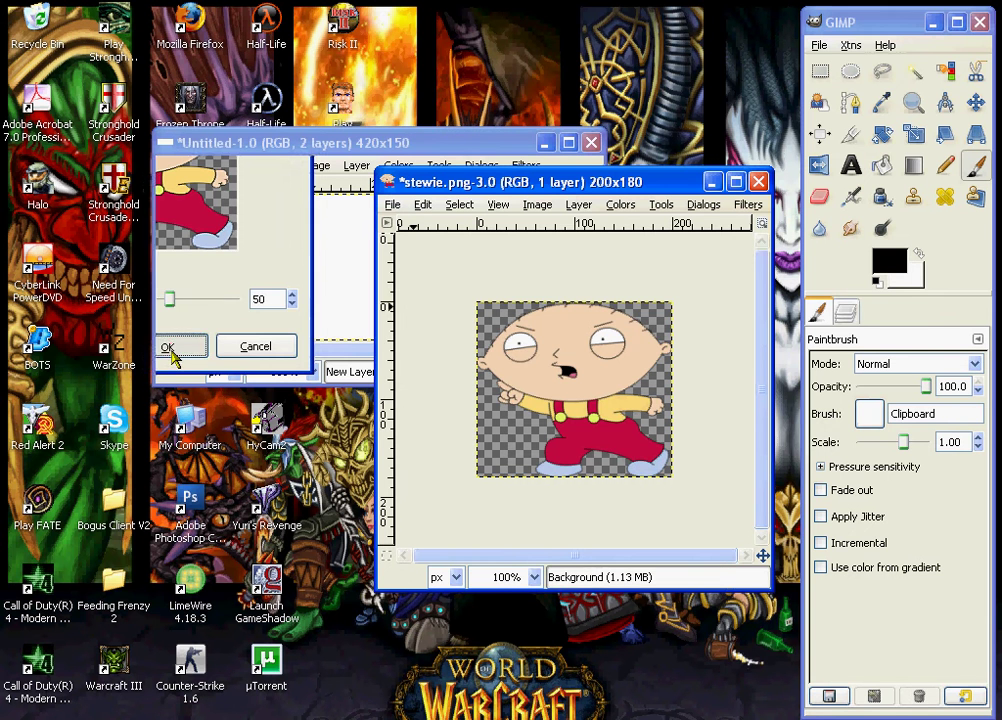
- Copy the Stewie picture and use Paste Into to place it in the banner
right_click(590, 370)
mouse_move(600, 397)
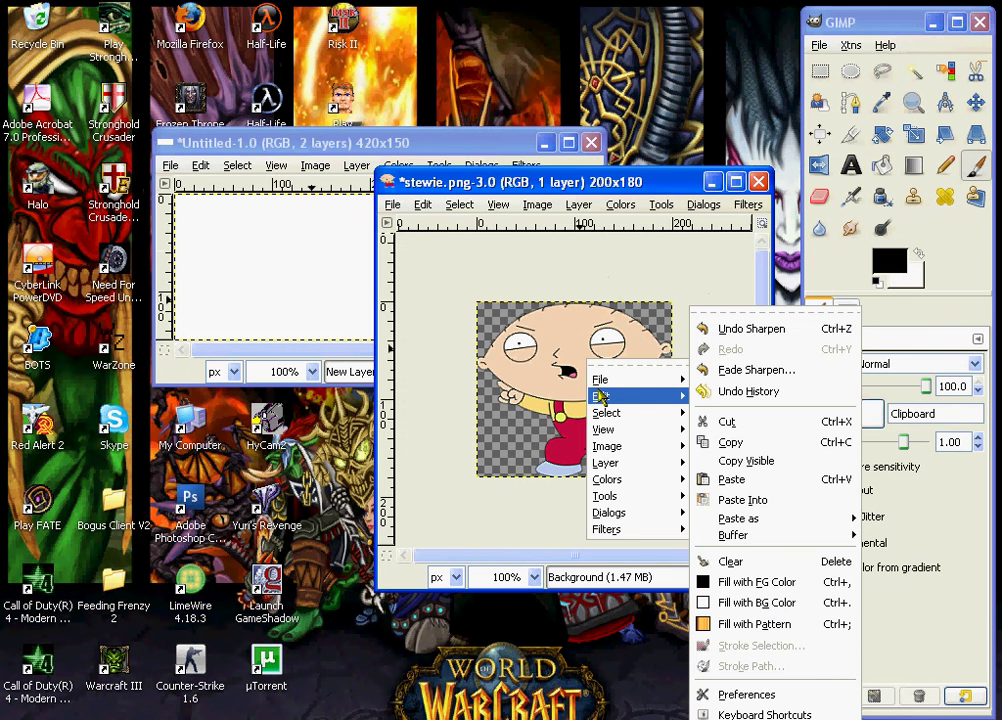
click(732, 444)
mouse_move(279, 146)
mouse_down()
mouse_move(342, 139)
mouse_move(277, 153)
mouse_up()
right_click(330, 248)
mouse_move(346, 283)
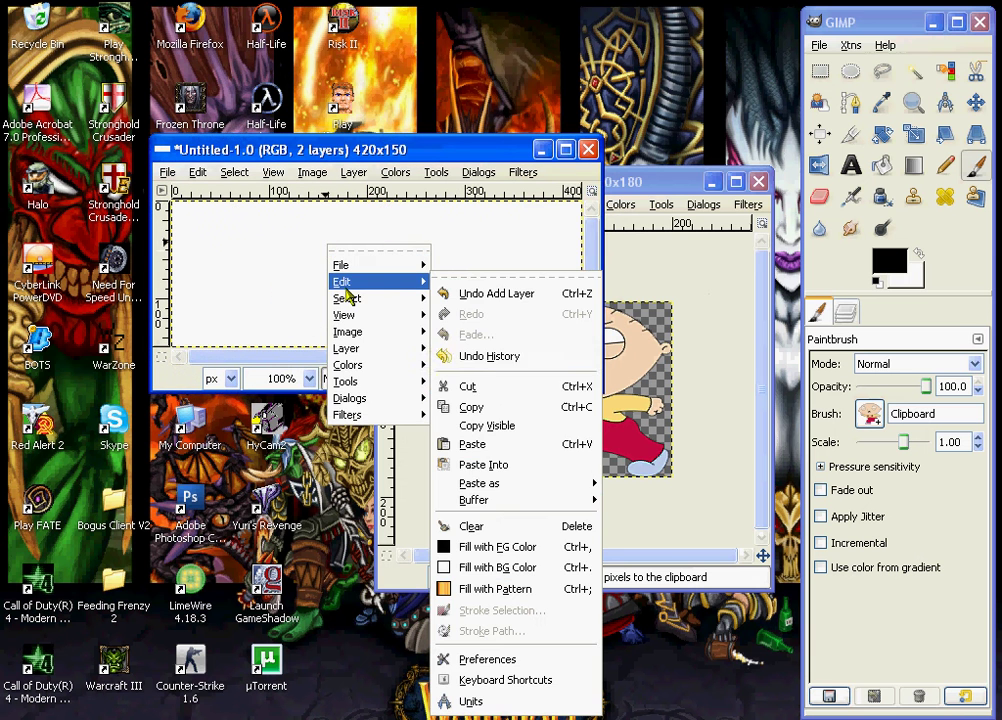
click(470, 465)
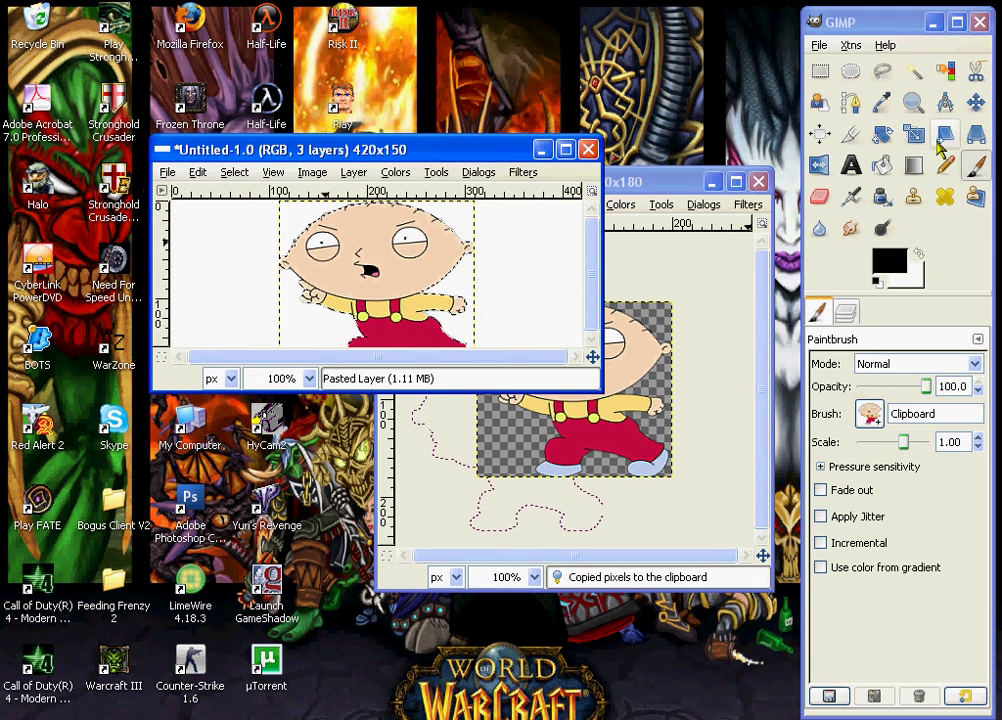
- Nudge the pasted Stewie slightly up-left with the Move tool and anchor it onto New Layer
key(m)
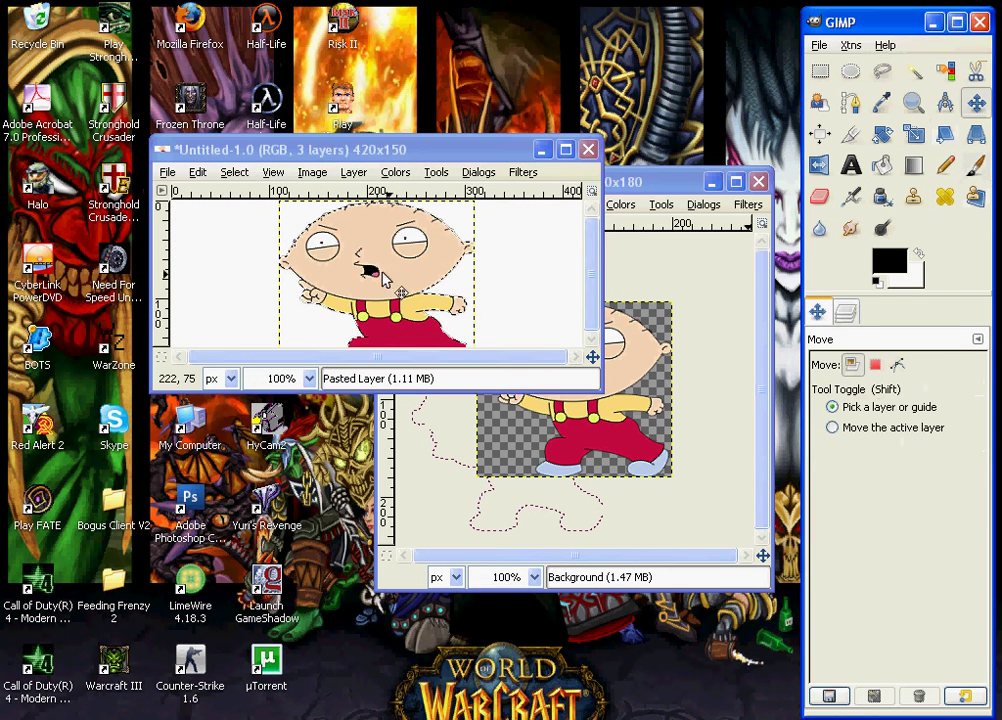
mouse_move(391, 291)
mouse_down()
mouse_move(369, 277)
mouse_move(381, 281)
mouse_up()
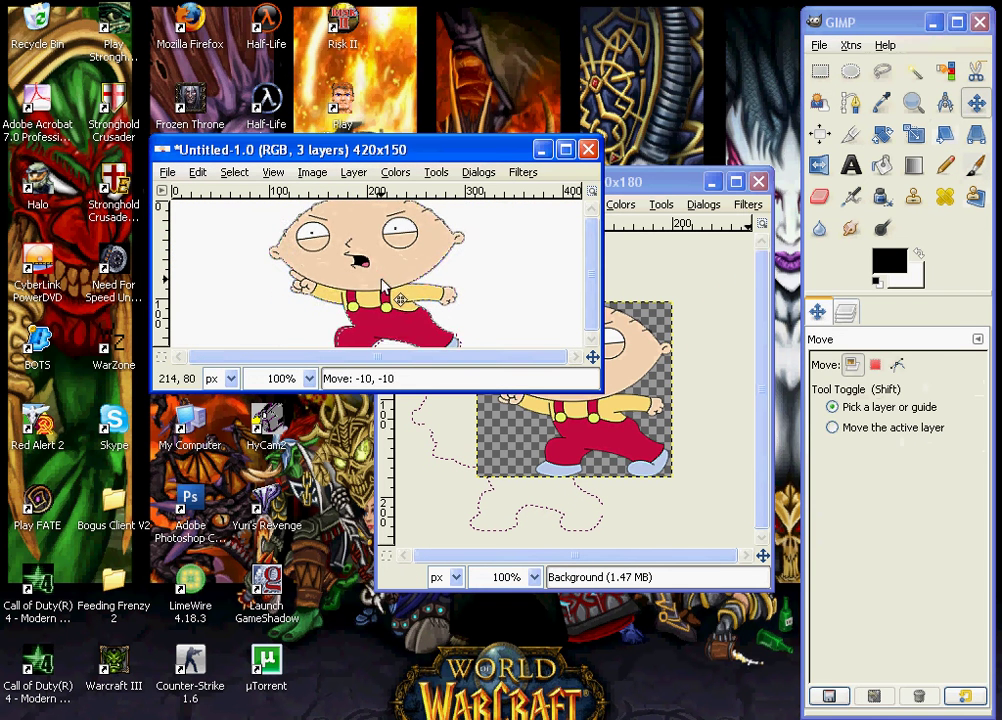
click(537, 280)
click(843, 318)
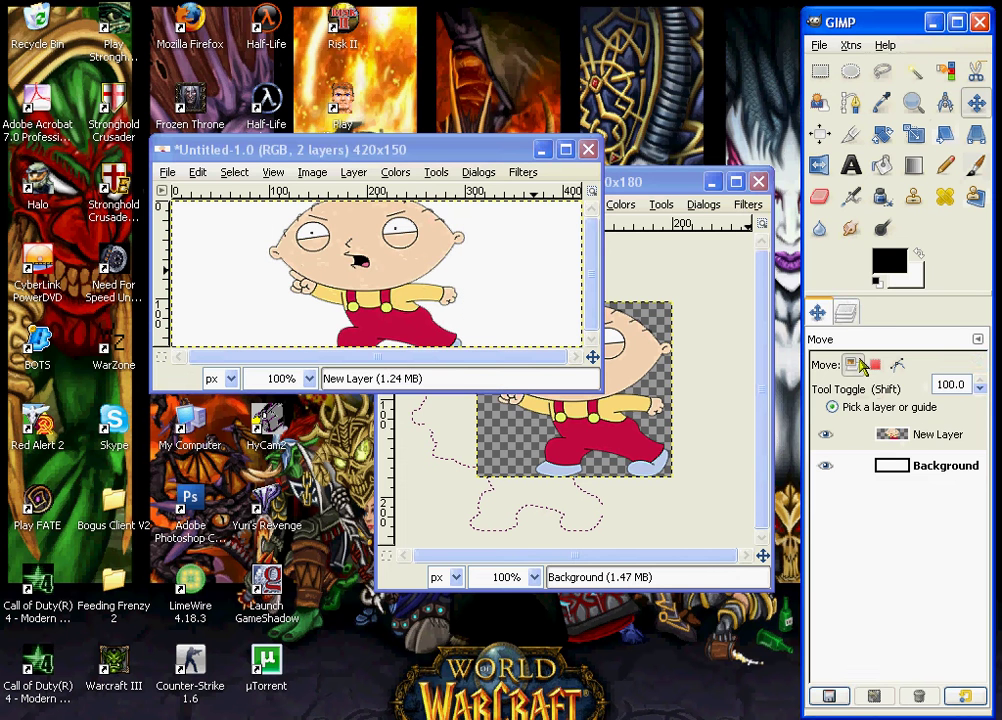
- Make Background the active layer and choose the Paintbrush with the Clipboard brush
right_click(898, 444)
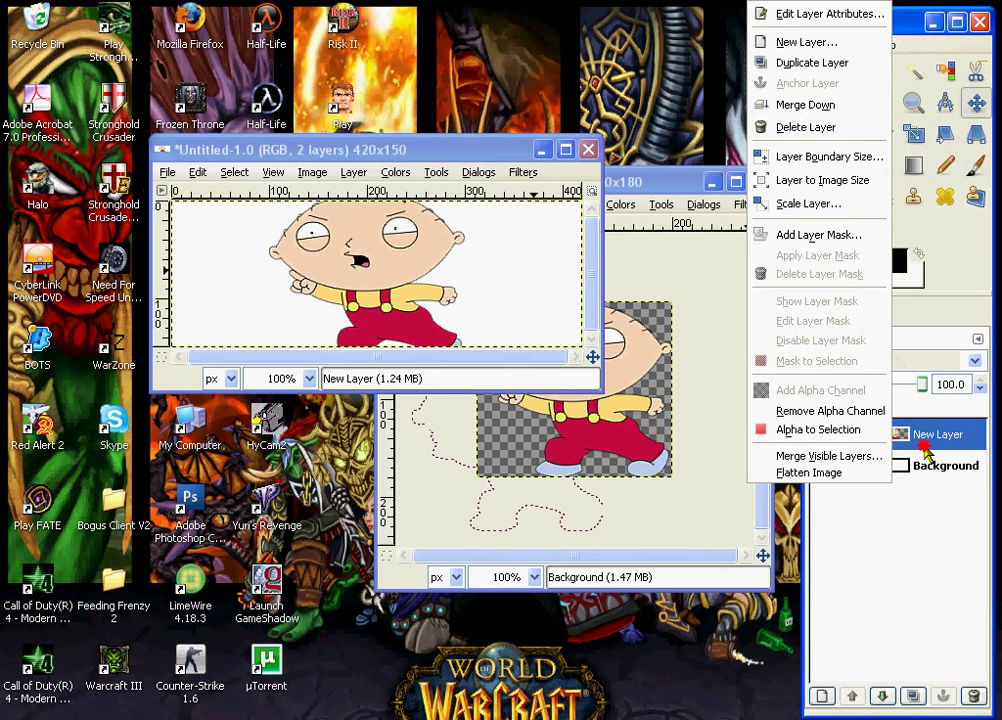
click(862, 468)
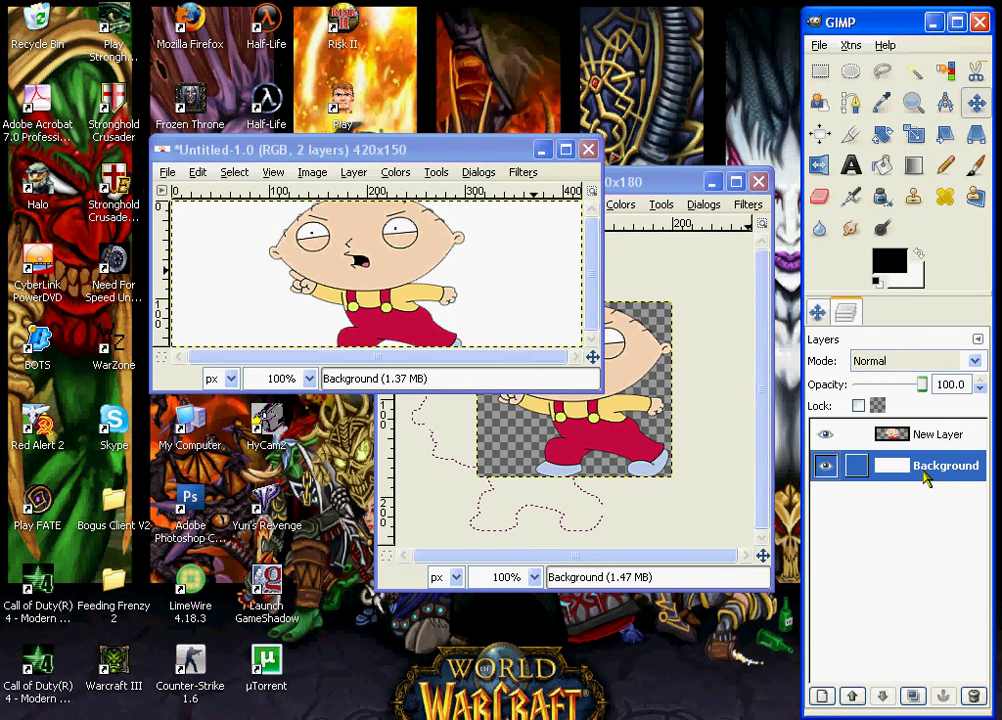
click(975, 167)
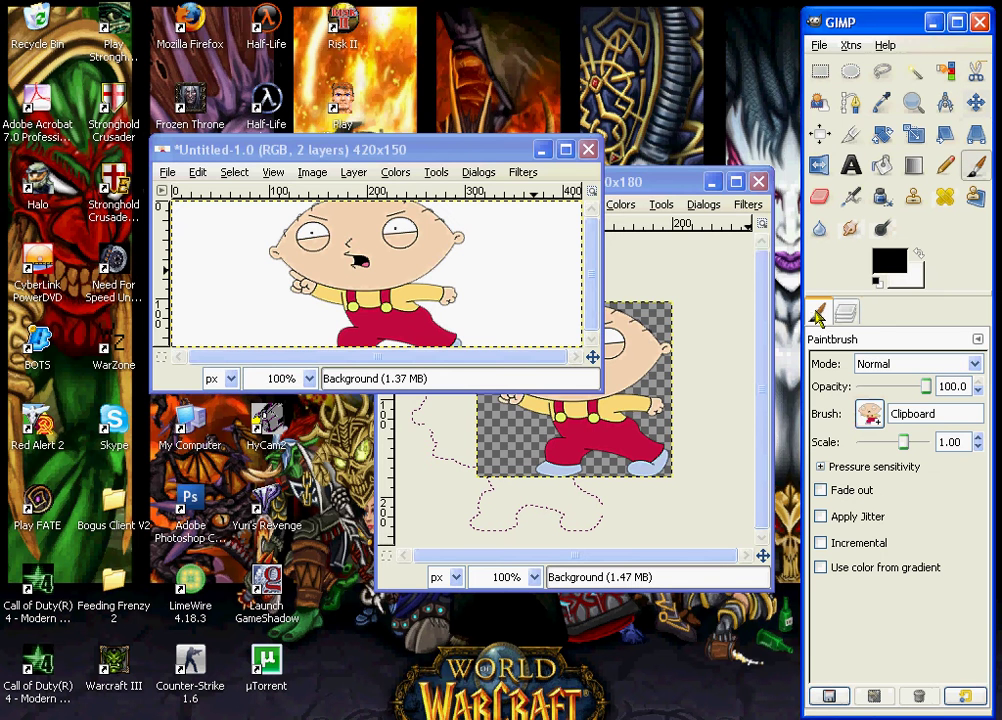
click(870, 414)
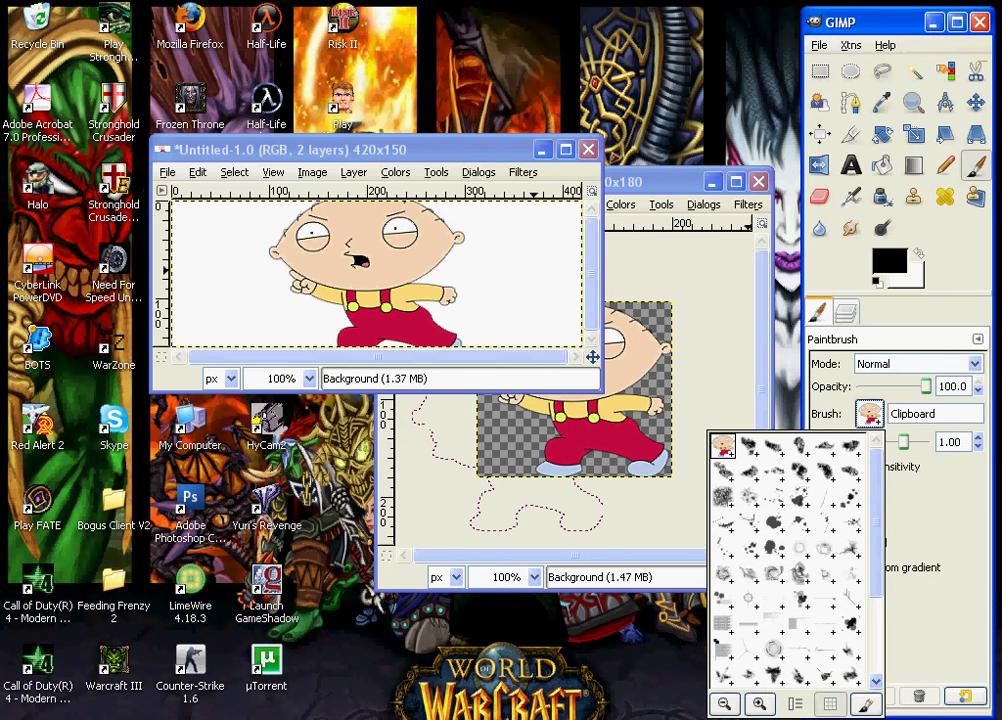
click(570, 553)
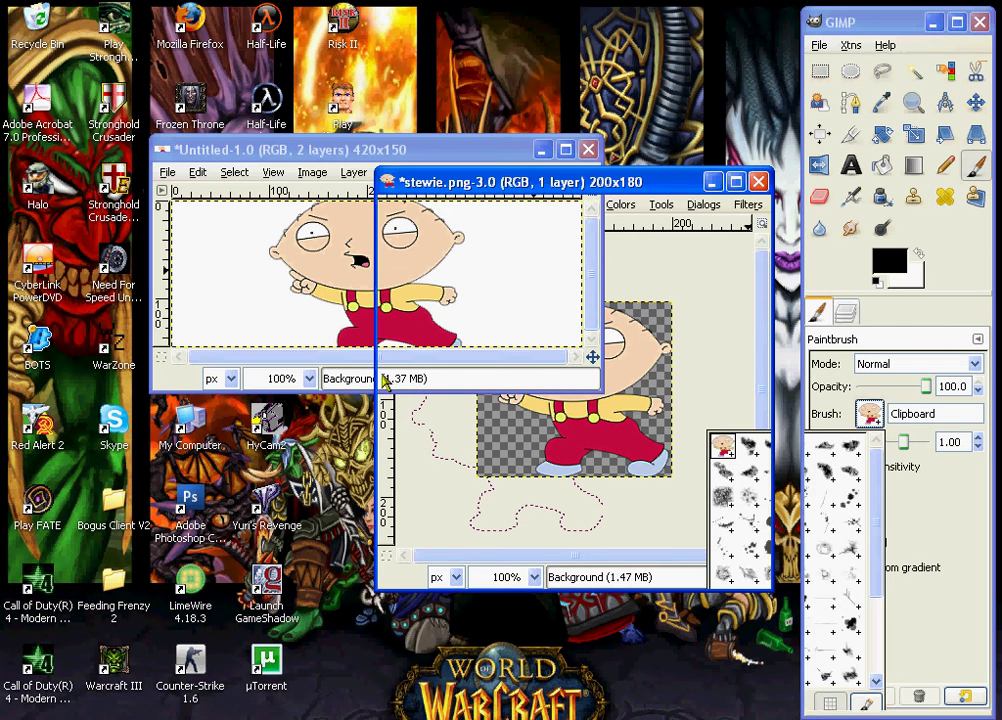
- Detach the Layers dialog and stamp Stewie copies across the Background layer
click(280, 150)
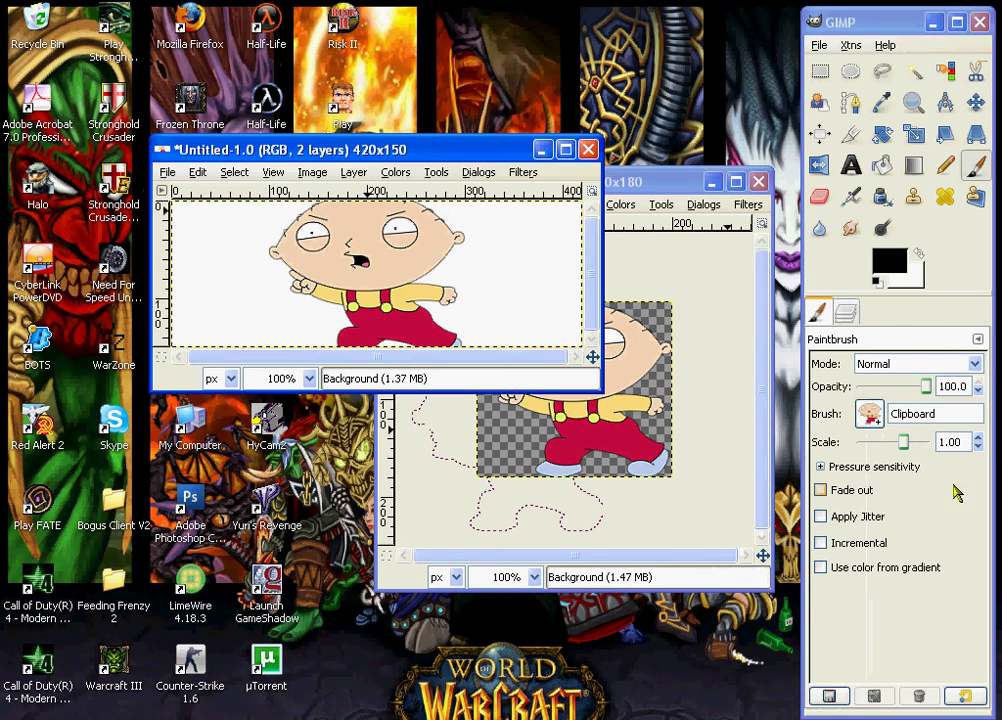
click(845, 313)
mouse_move(845, 313)
mouse_down()
mouse_move(110, 88)
mouse_move(756, 369)
mouse_move(760, 320)
mouse_move(67, 130)
mouse_move(140, 90)
mouse_move(135, 100)
mouse_up()
click(168, 268)
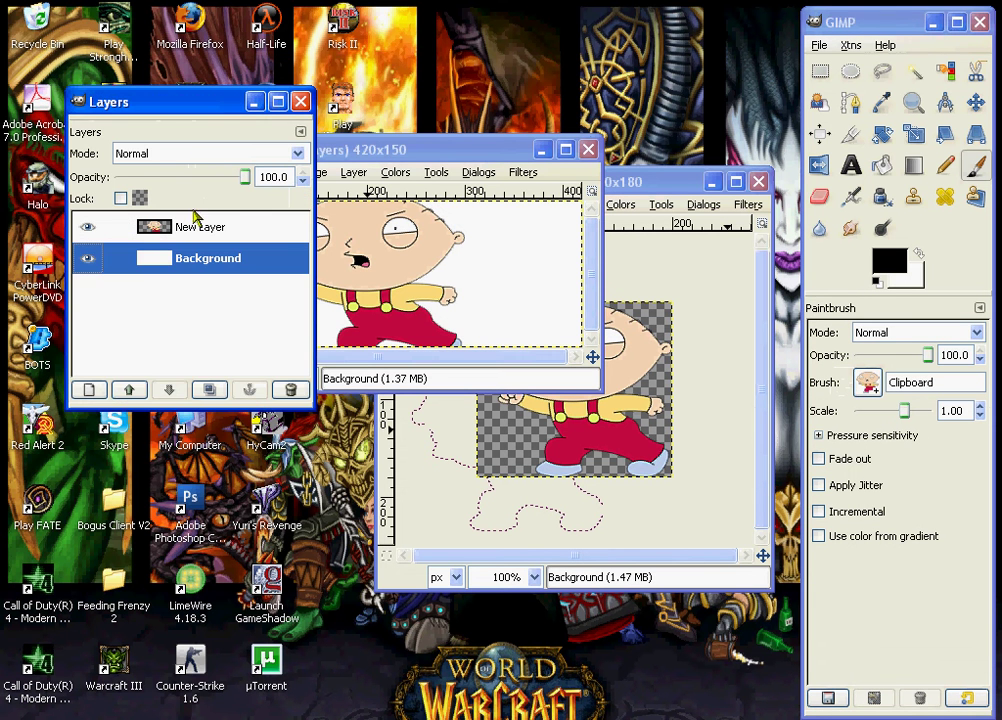
click(510, 280)
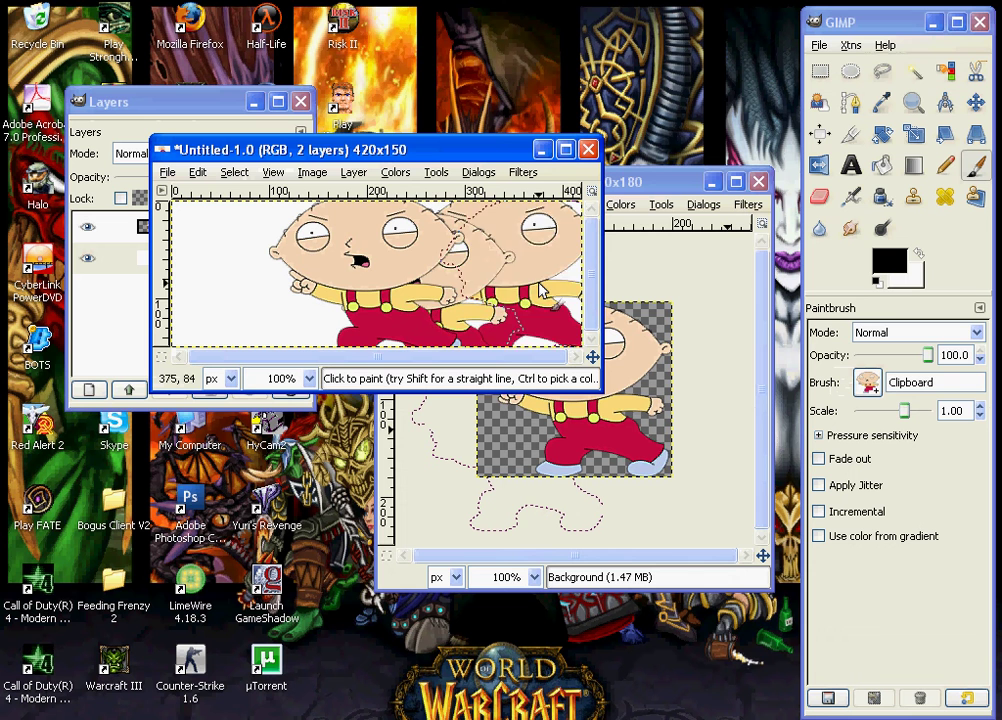
click(506, 265)
mouse_move(376, 323)
mouse_down()
mouse_move(318, 279)
mouse_move(215, 305)
mouse_move(166, 251)
mouse_move(337, 333)
mouse_up()
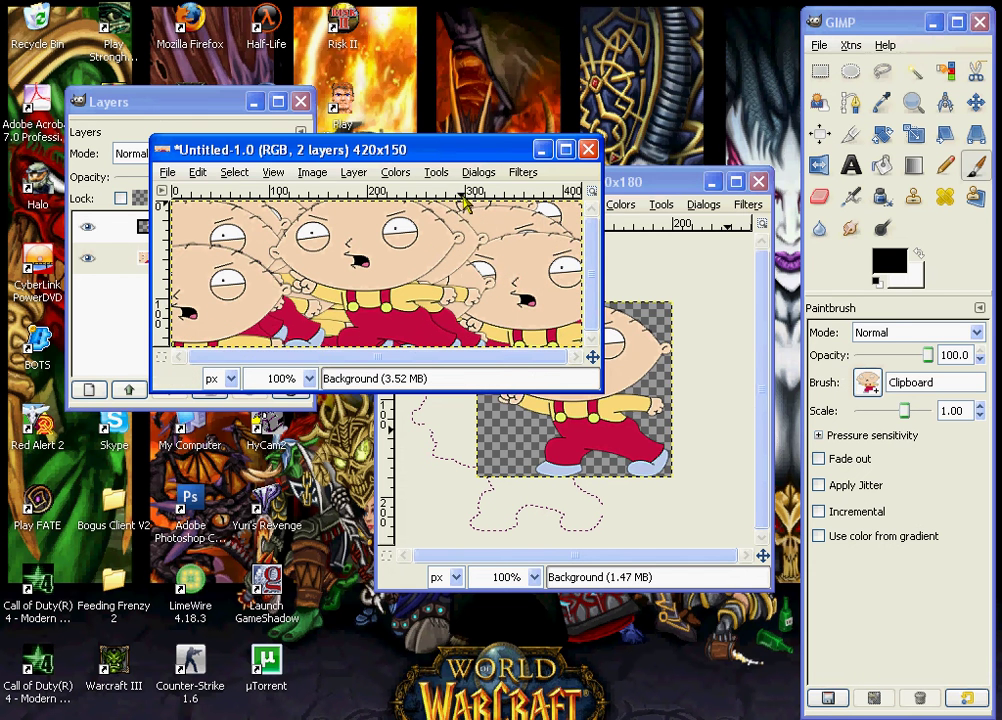
- Gaussian-blur the background, then paint more Stewie stamps across the banner
click(524, 173)
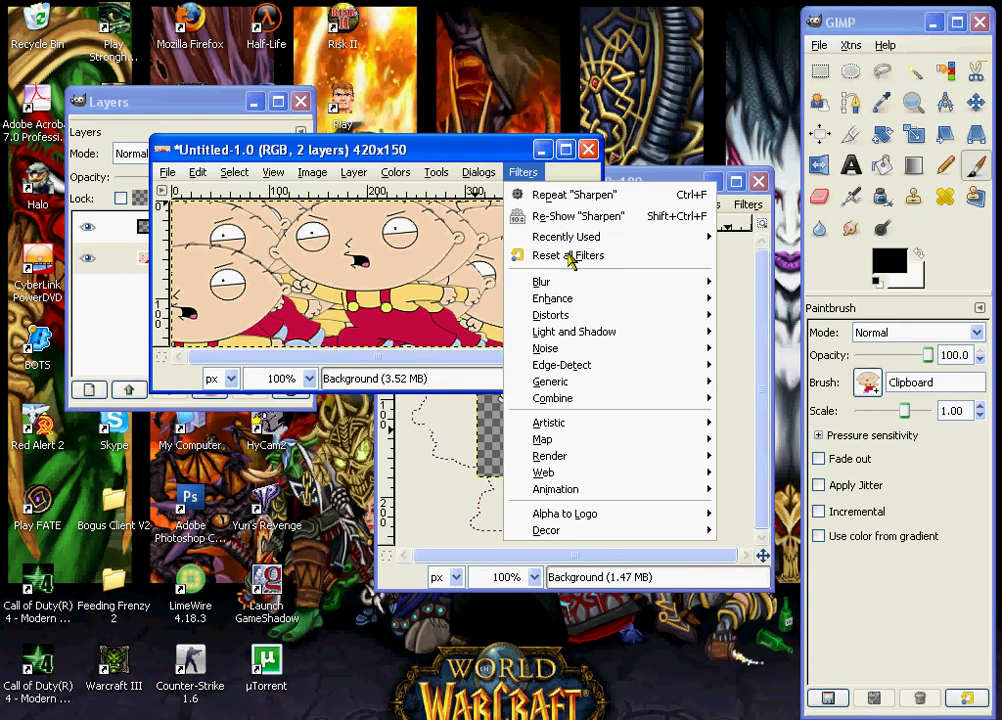
mouse_move(570, 283)
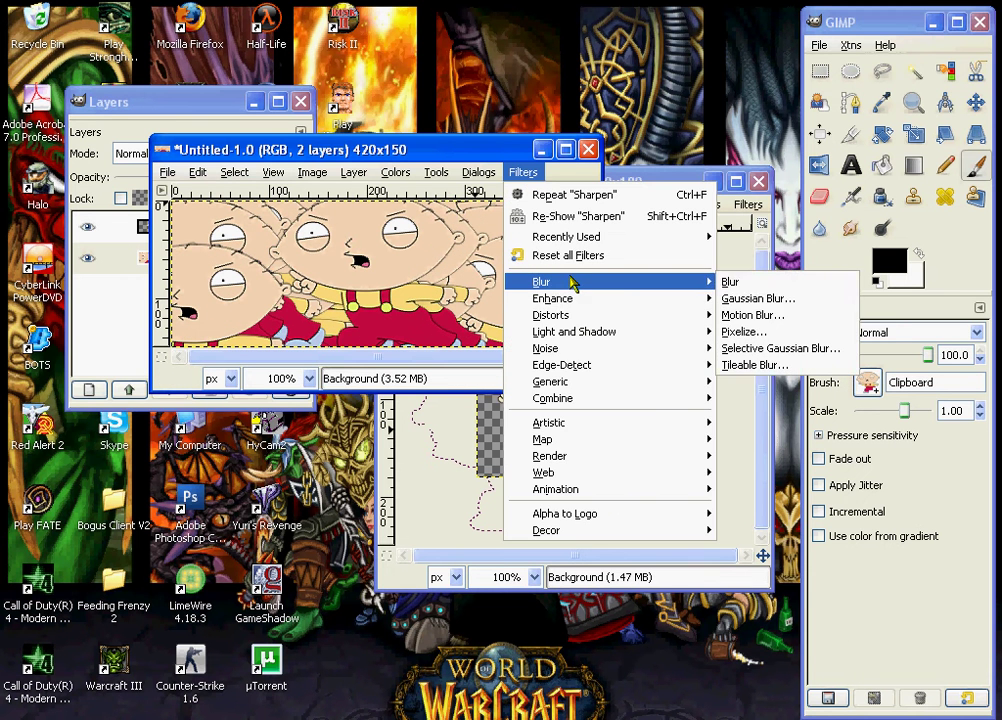
click(716, 291)
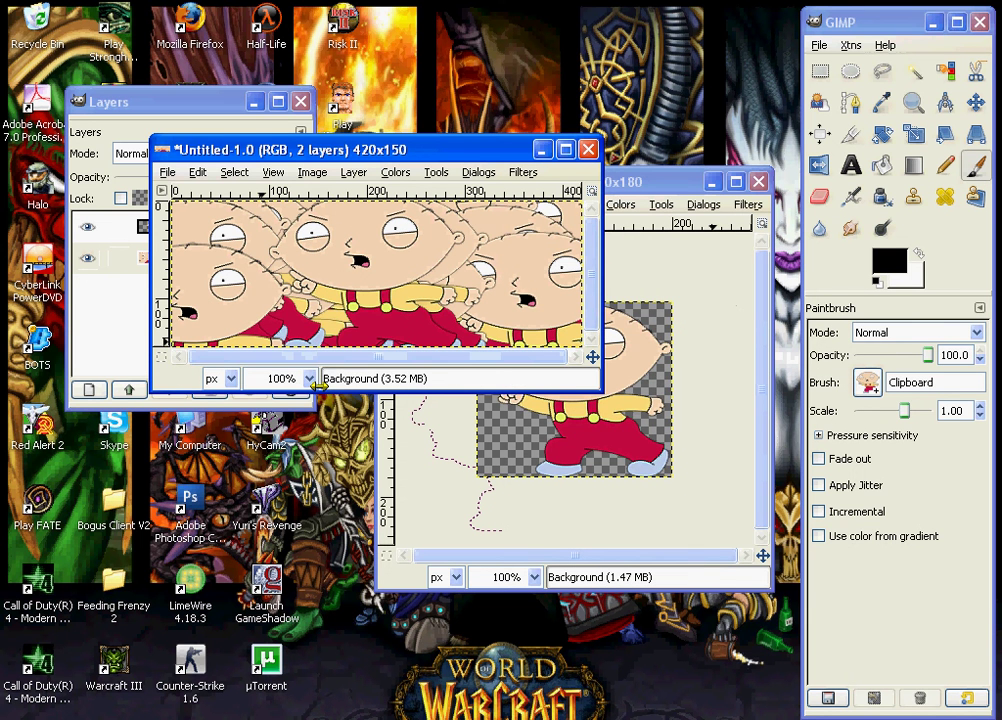
click(522, 172)
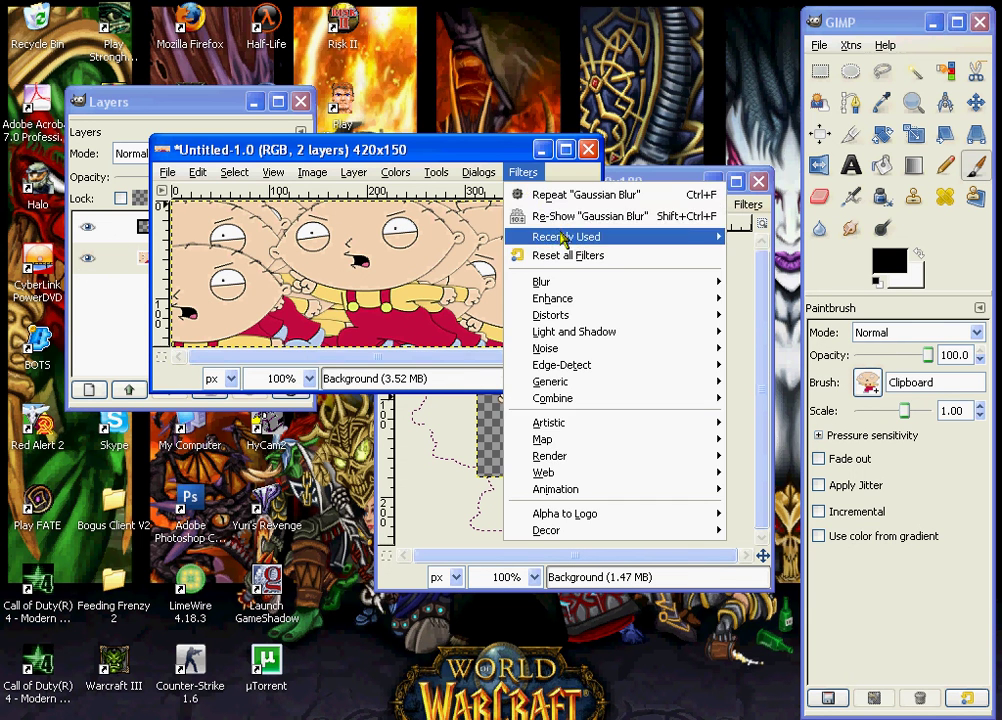
click(577, 194)
mouse_move(357, 250)
mouse_down()
mouse_move(281, 295)
mouse_move(216, 290)
mouse_up()
mouse_move(298, 350)
mouse_down()
mouse_move(248, 280)
mouse_move(450, 216)
mouse_move(452, 236)
mouse_move(437, 240)
mouse_up()
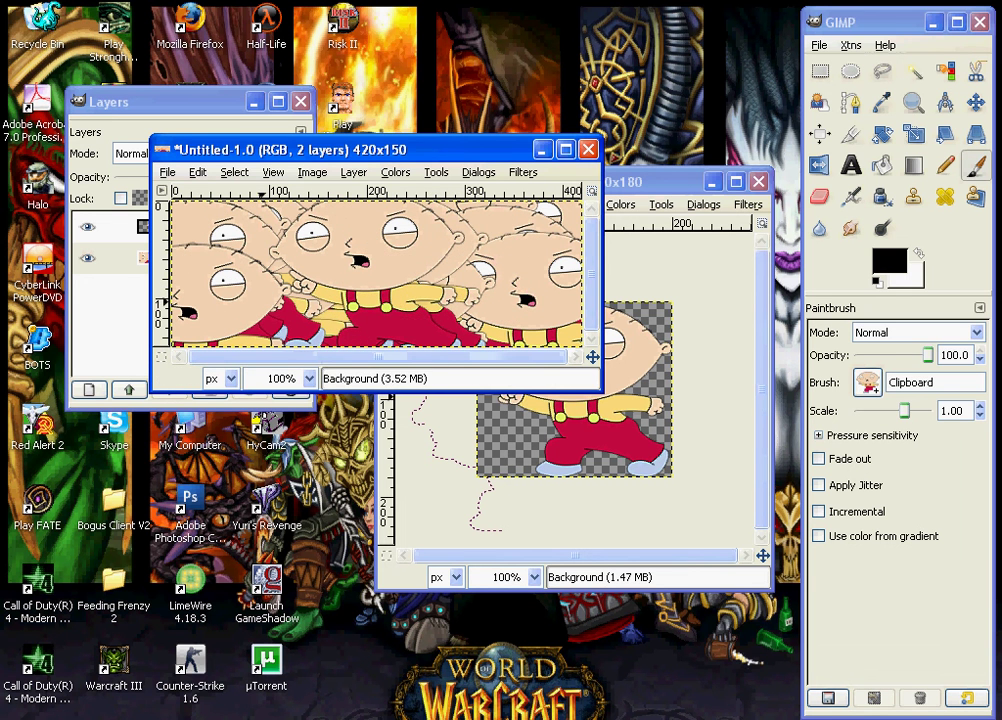
- Blur the background again with Gaussian Blur after adjusting the horizontal radius
key(shift+ctrl+f)
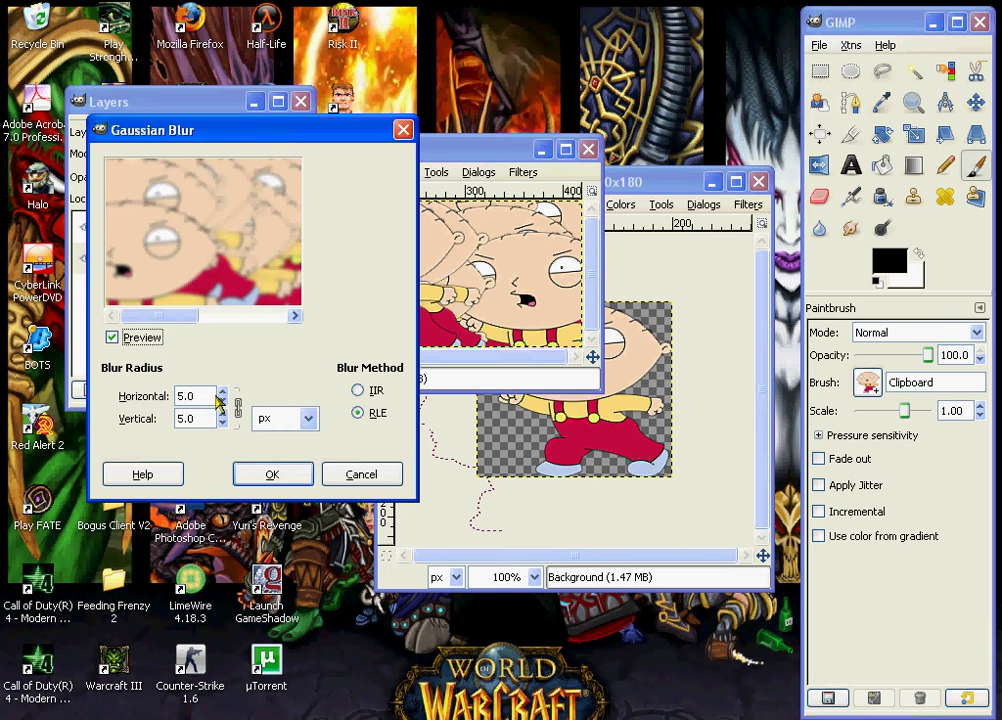
click(215, 396)
scroll(223, 394, up, 9)
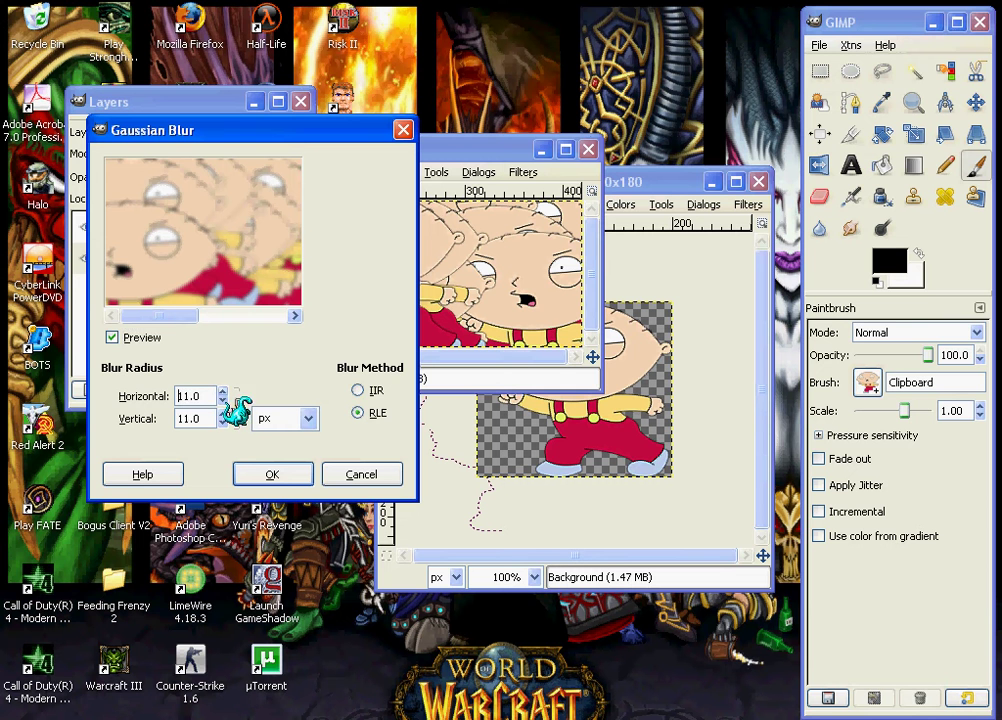
click(272, 476)
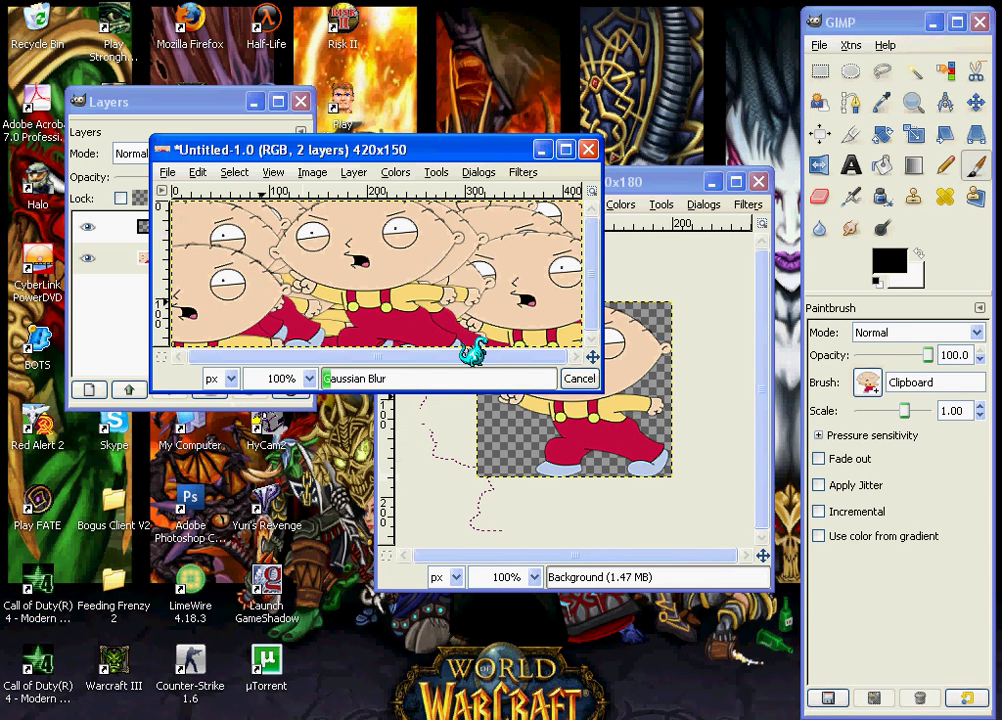
click(516, 176)
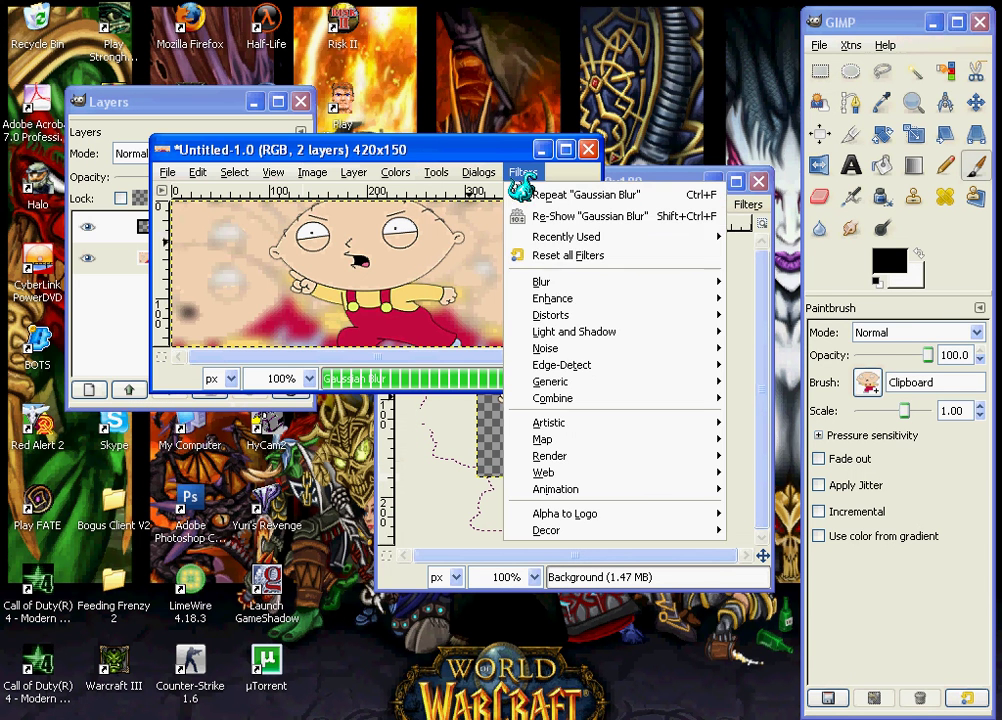
mouse_move(582, 350)
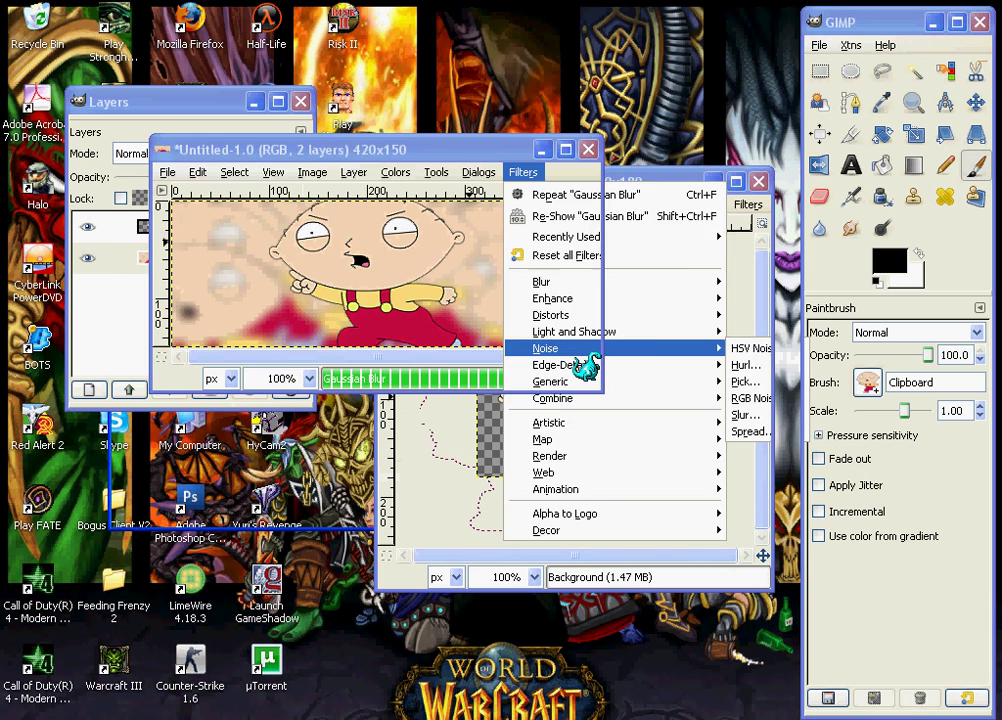
click(585, 216)
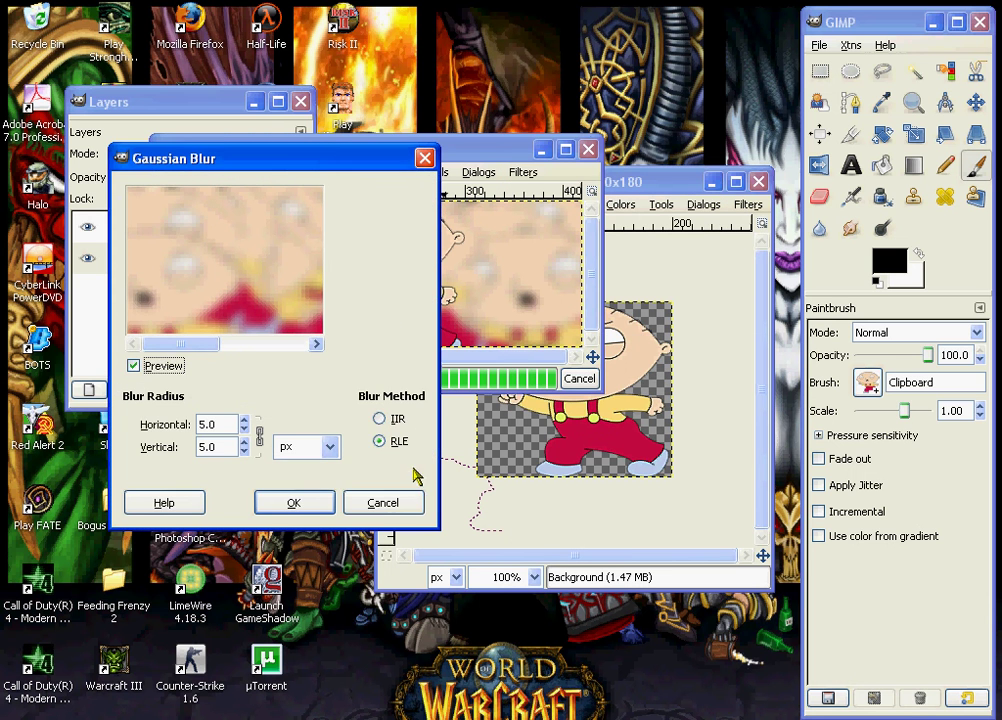
click(383, 502)
click(521, 173)
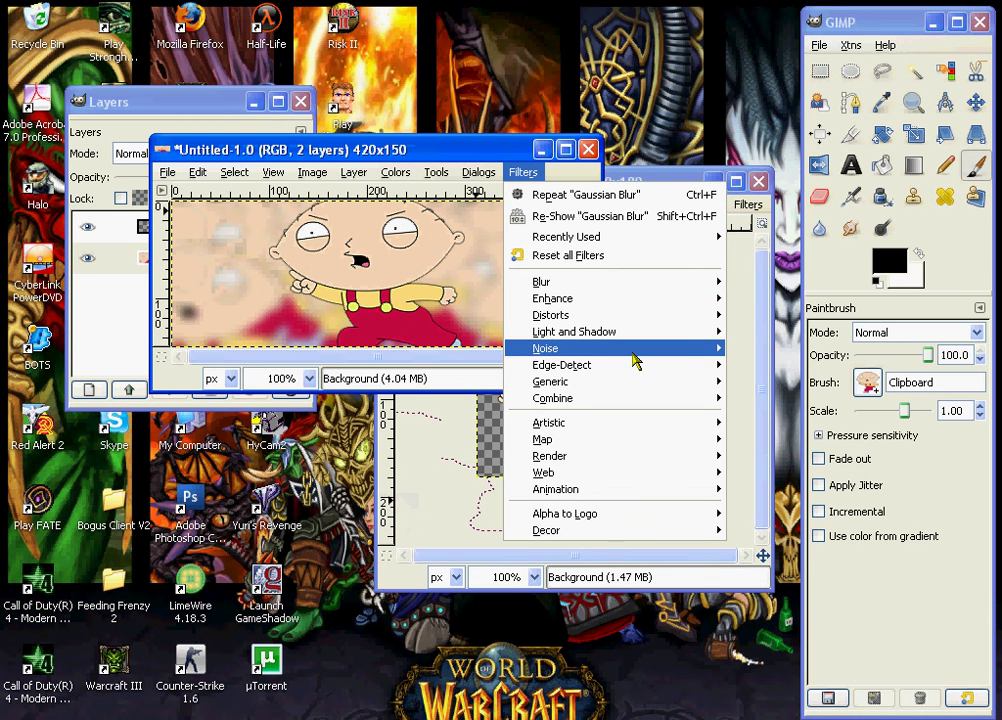
- Apply the Random Pick noise filter with Repeat 71 and Randomization 70%
mouse_move(632, 350)
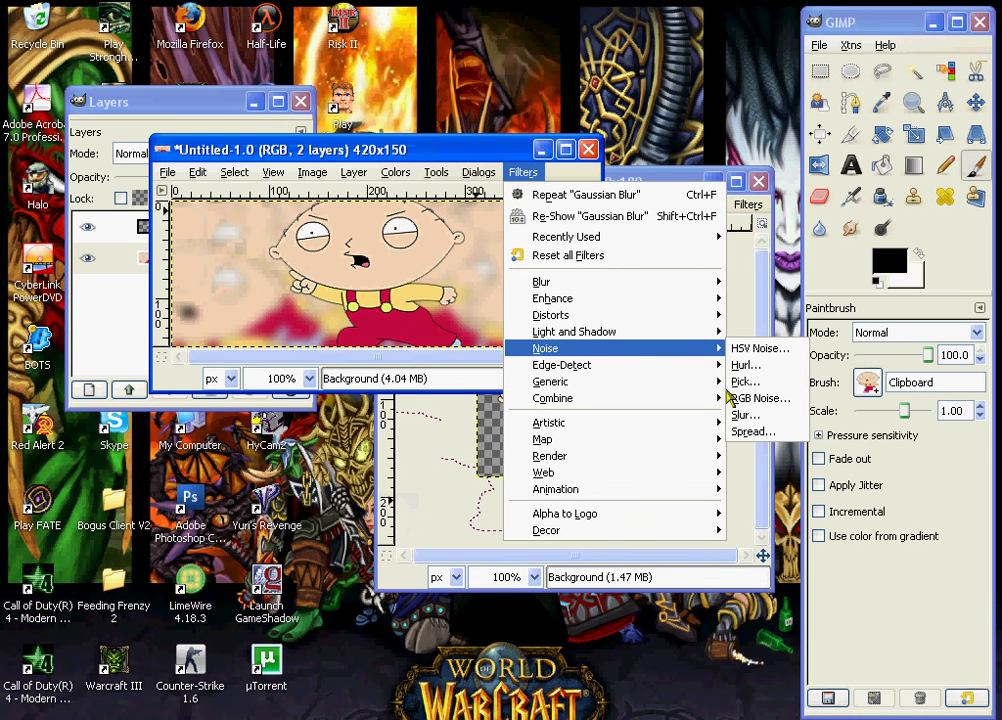
click(441, 253)
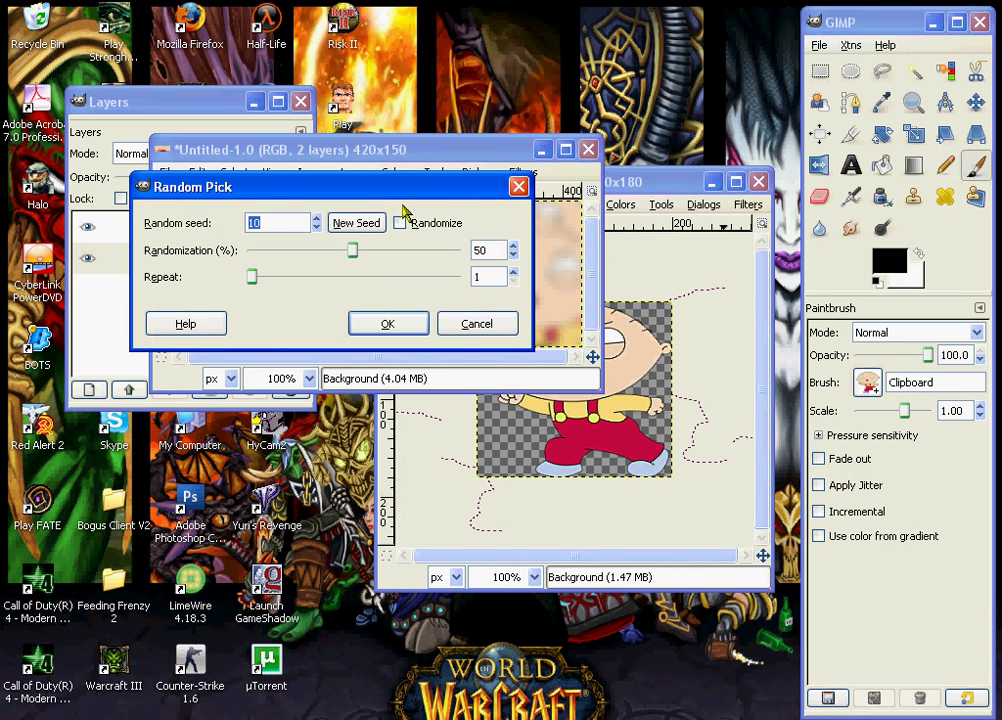
mouse_move(374, 277)
mouse_down()
mouse_move(432, 277)
mouse_move(417, 280)
mouse_up()
click(444, 251)
click(422, 315)
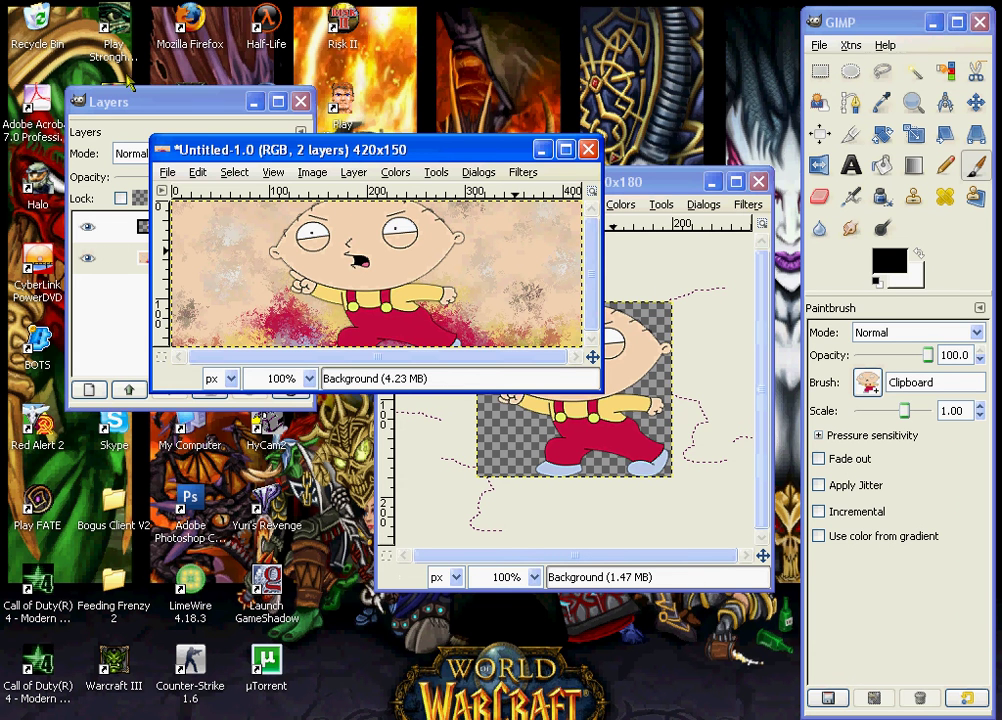
- Add a new transparent 420×150 layer above New Layer
click(130, 102)
click(198, 214)
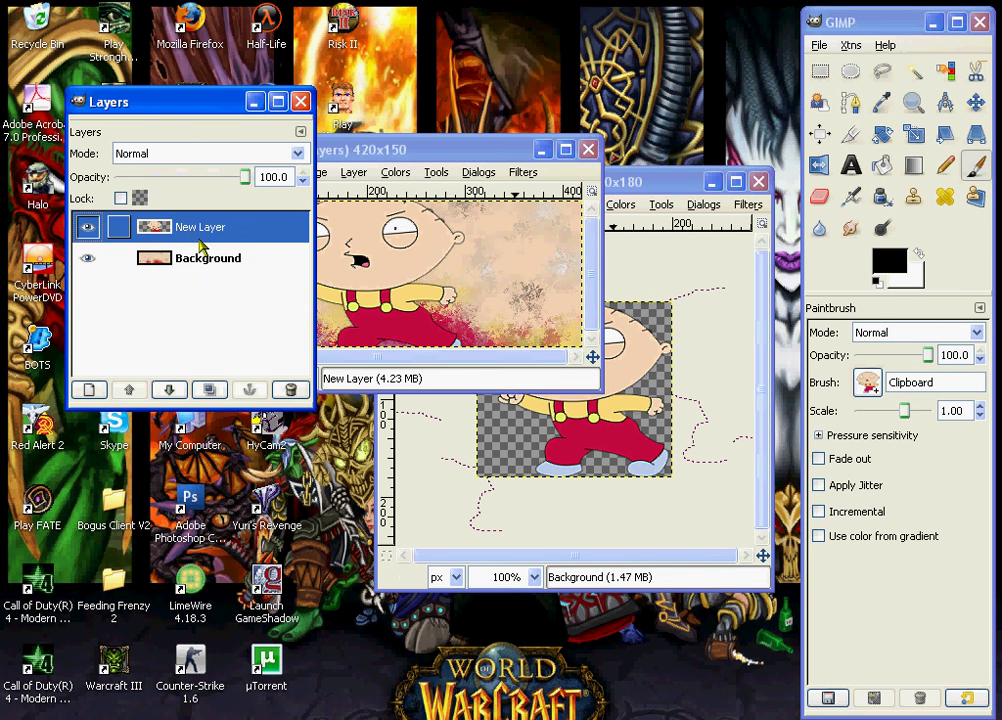
right_click(197, 226)
click(290, 271)
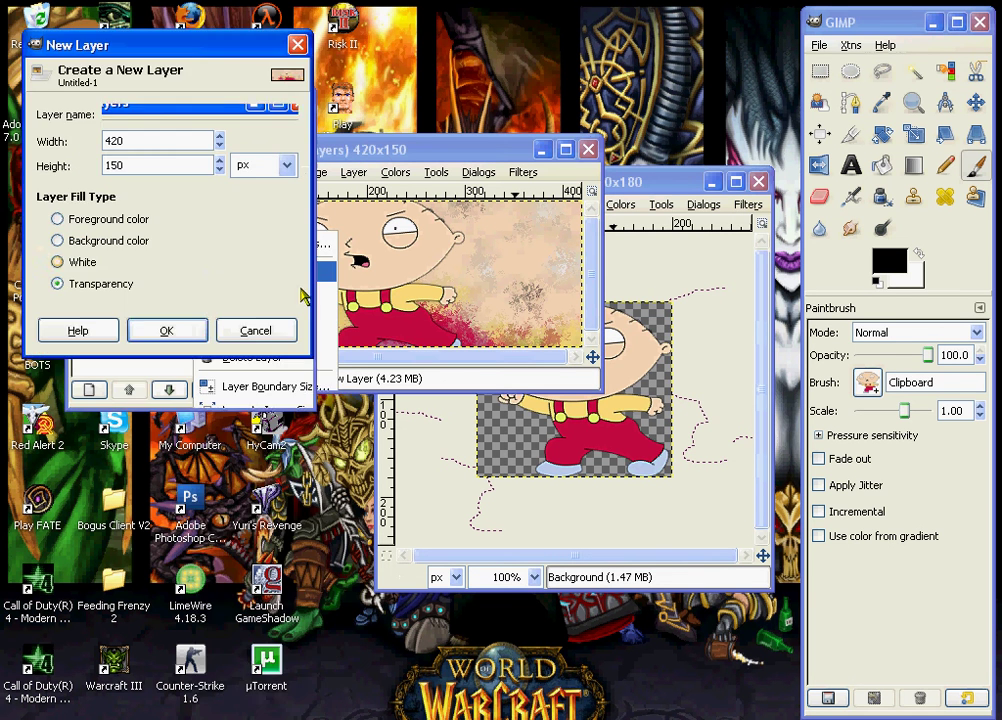
click(170, 330)
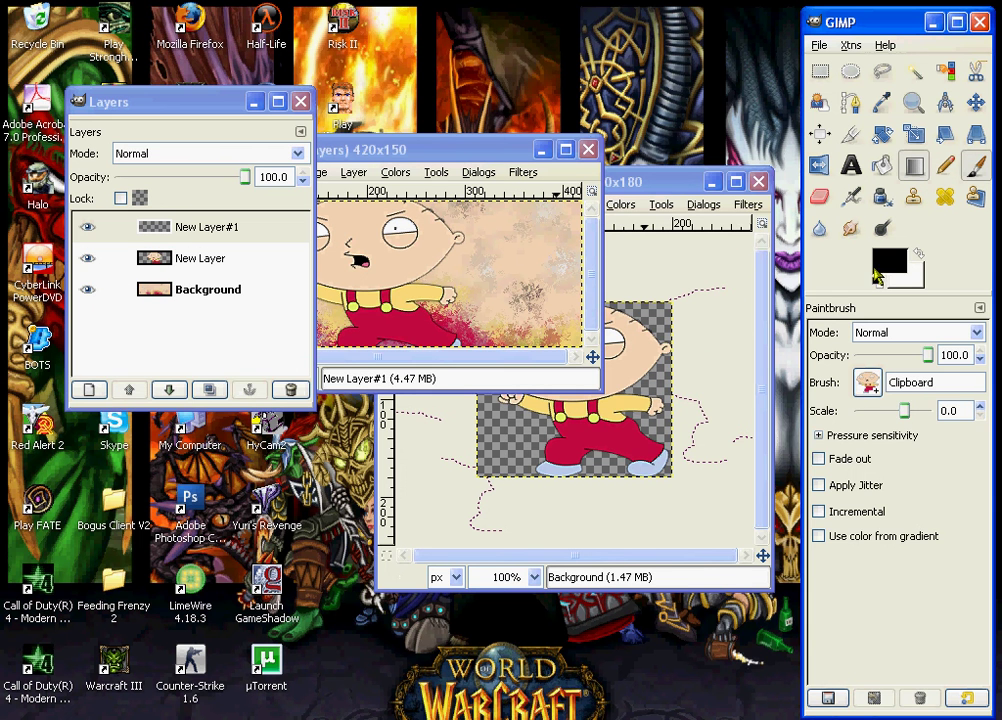
- Fill the new layer with the Yellow Orange gradient using the Blend tool
click(913, 165)
click(862, 382)
scroll(797, 525, down, 2)
scroll(797, 525, down, 9)
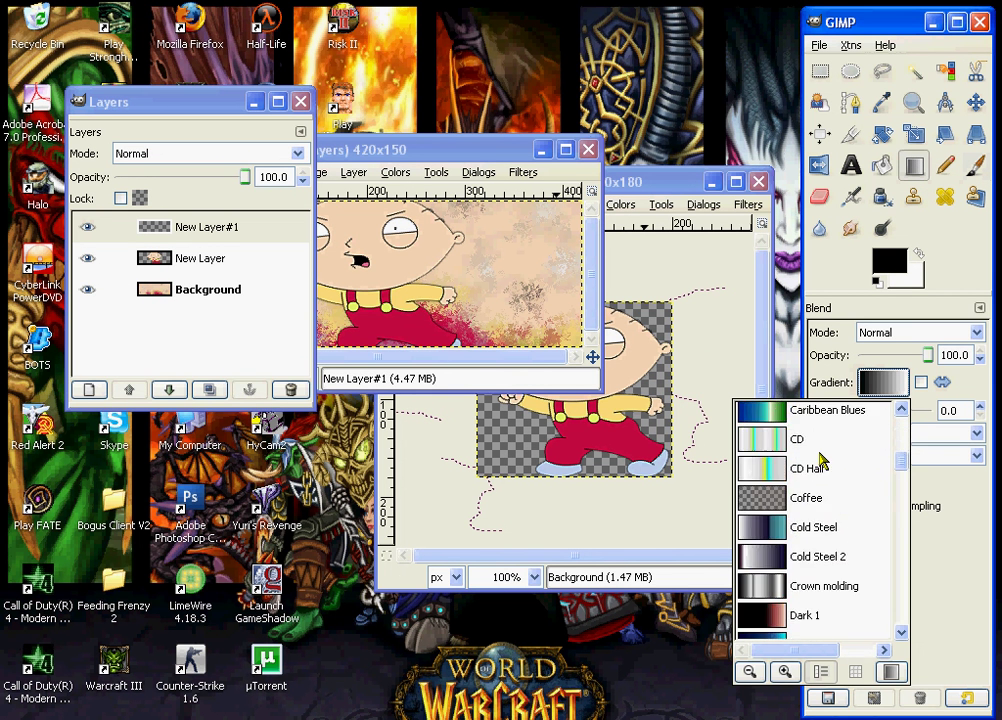
drag(901, 505, 912, 632)
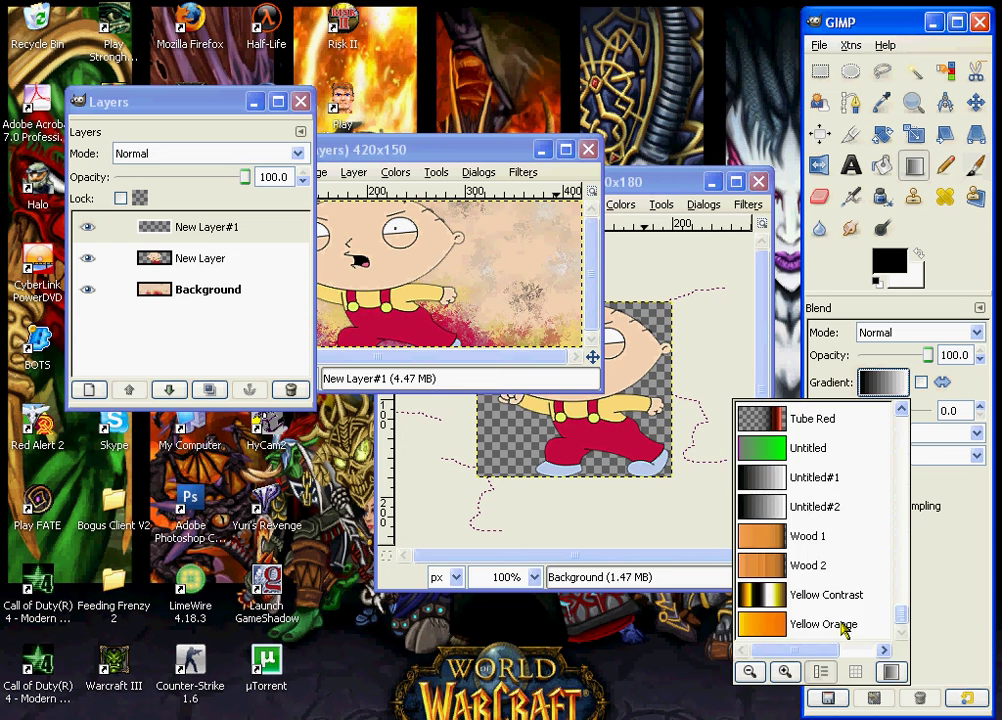
click(880, 630)
drag(449, 150, 547, 151)
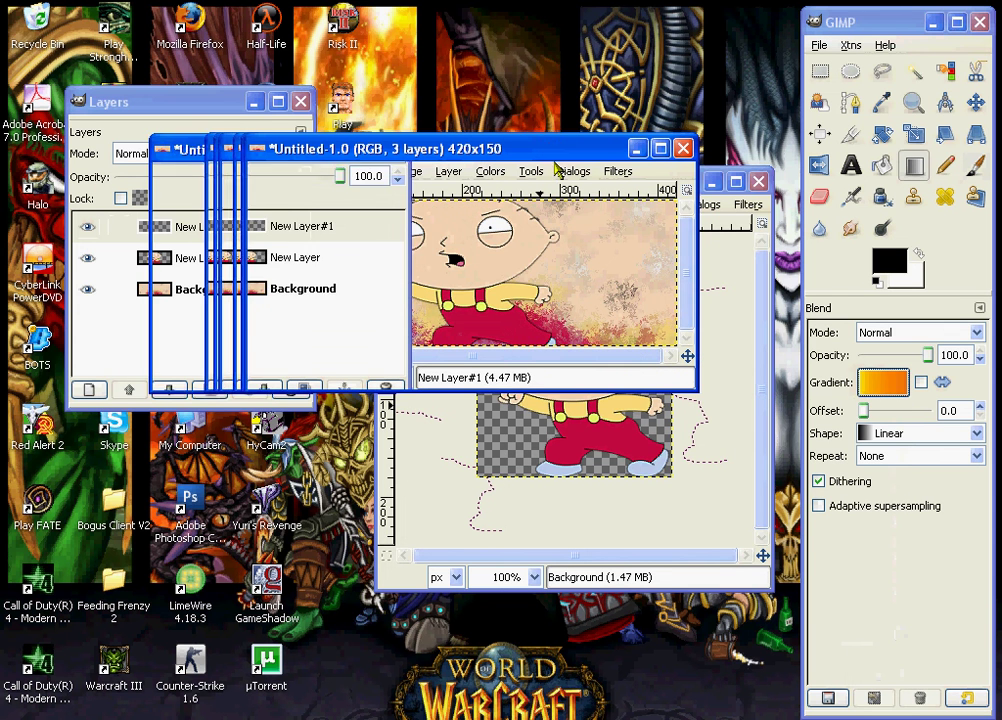
mouse_move(655, 269)
mouse_down()
mouse_move(400, 275)
mouse_move(279, 261)
mouse_up()
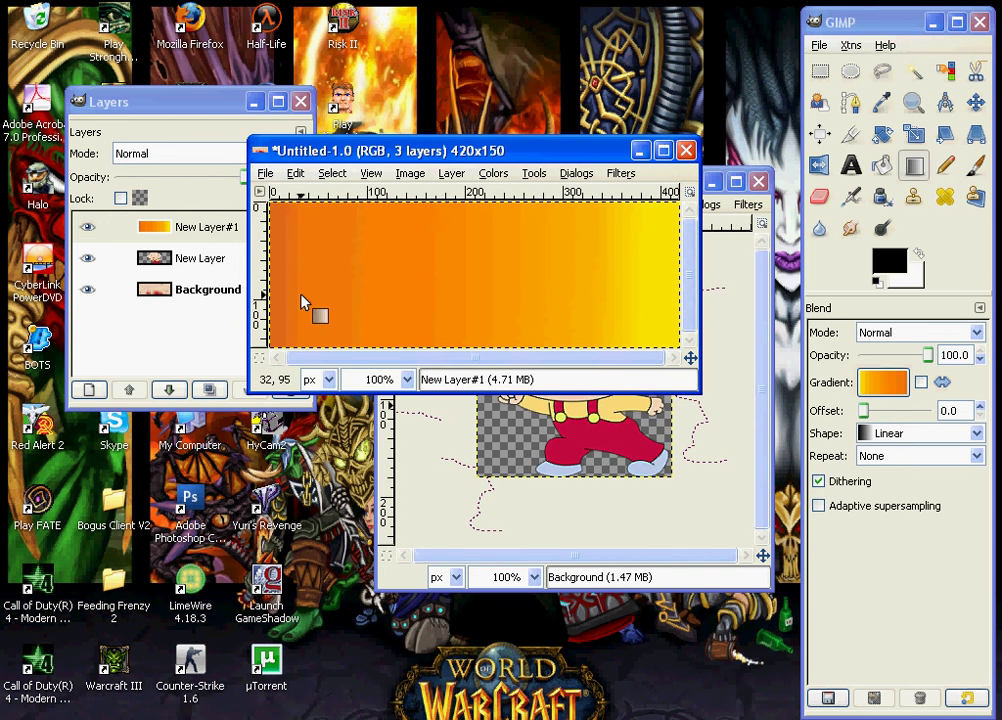
- Set the gradient layer's mode to Overlay
click(160, 103)
click(197, 153)
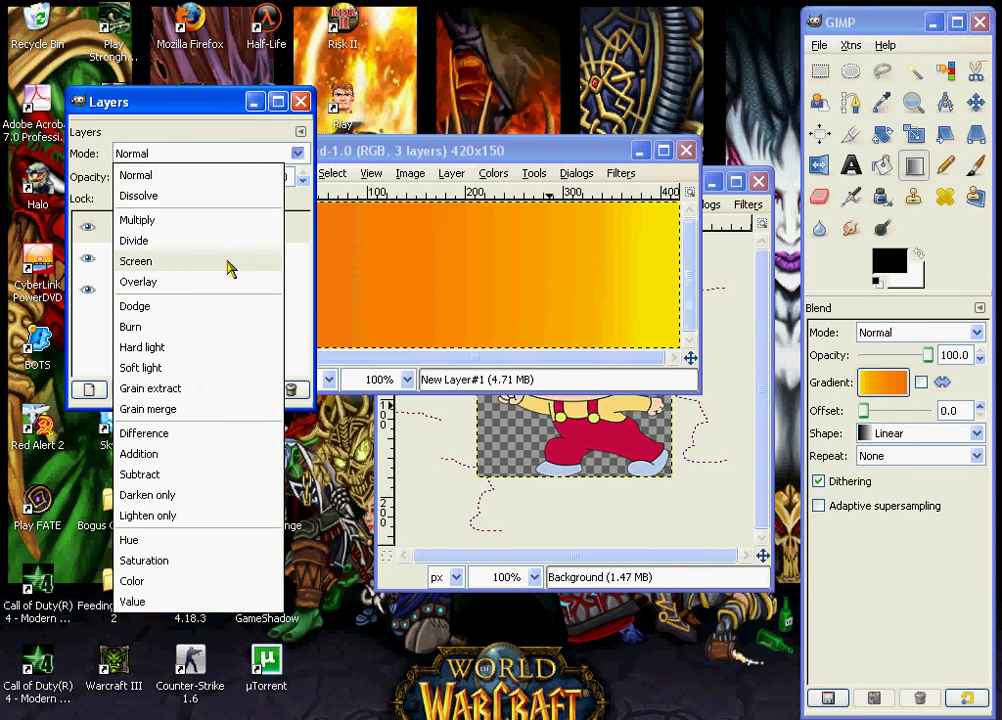
click(150, 281)
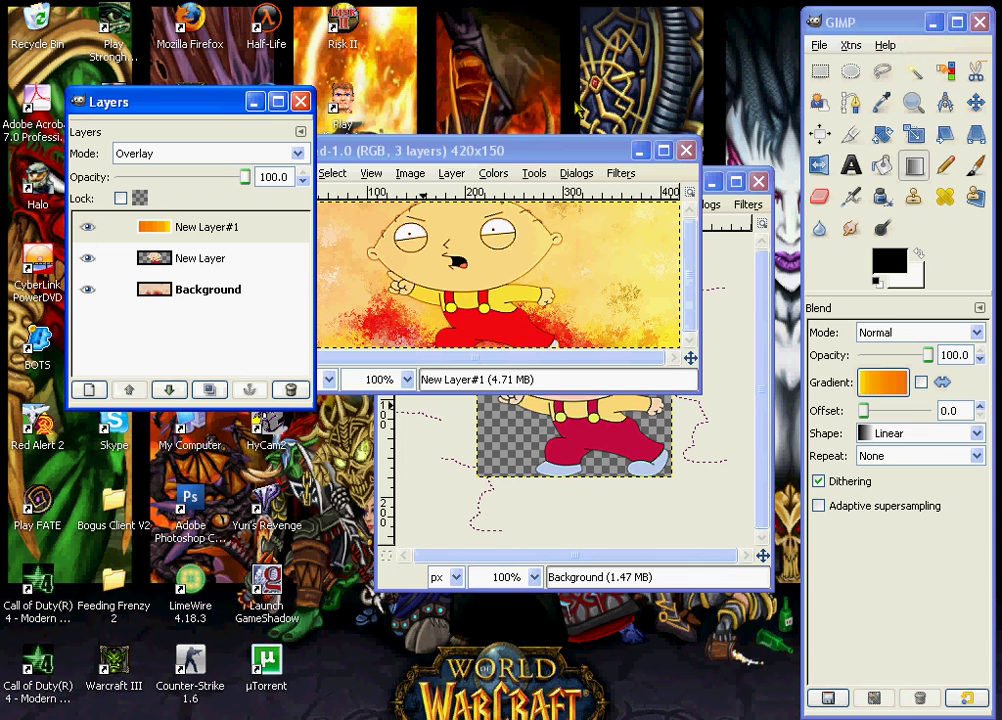
drag(528, 148, 575, 146)
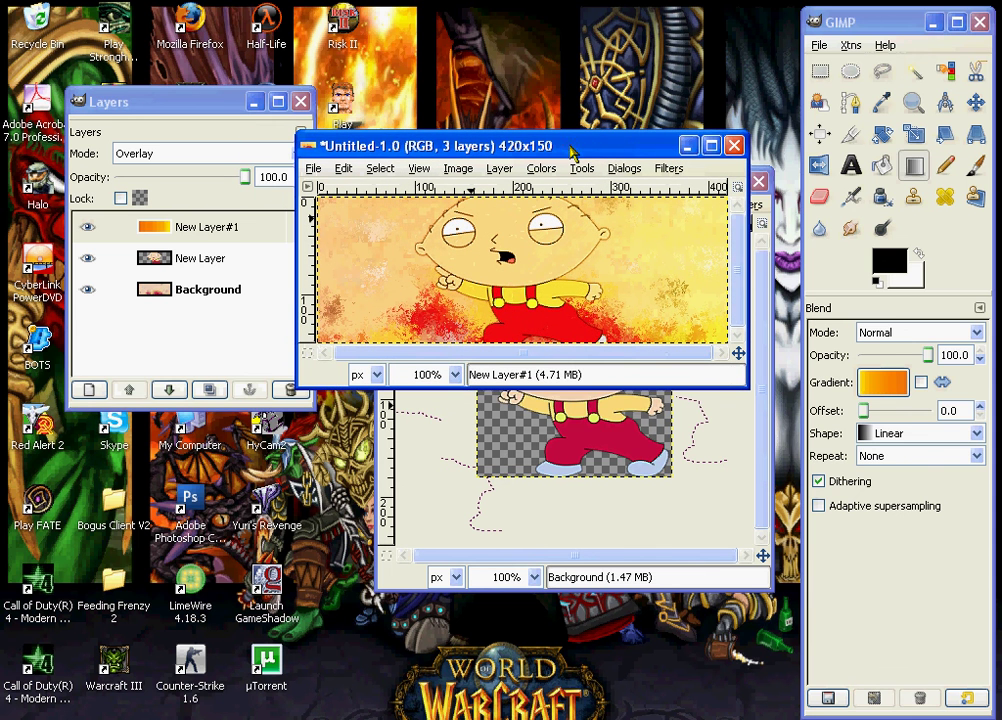
- Add a black 'Stewie' text layer on the banner
click(851, 166)
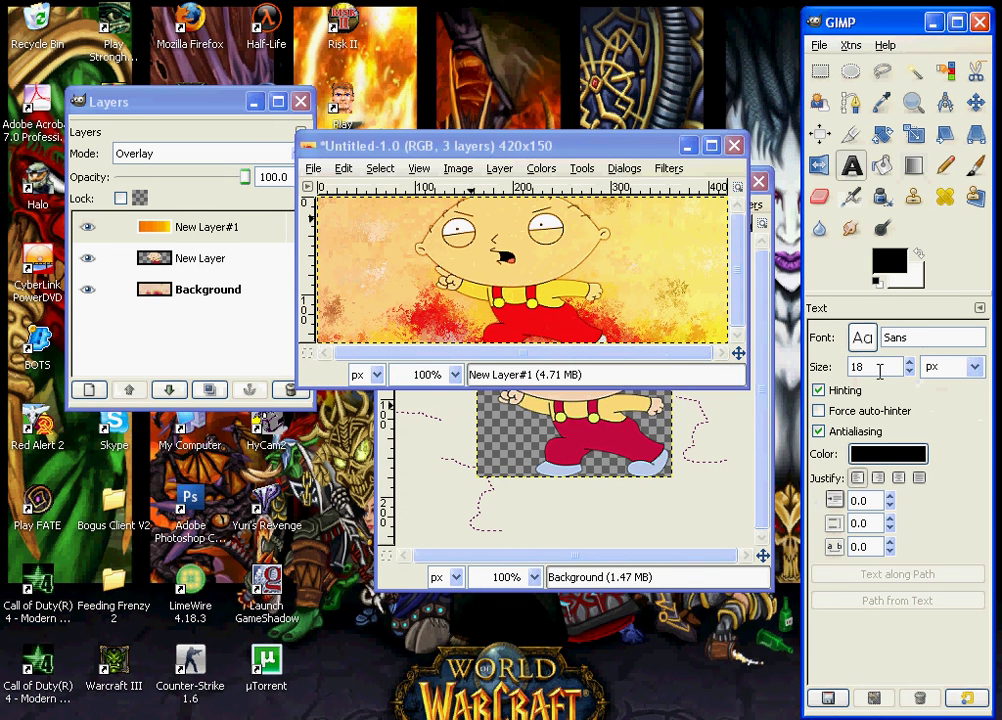
click(324, 271)
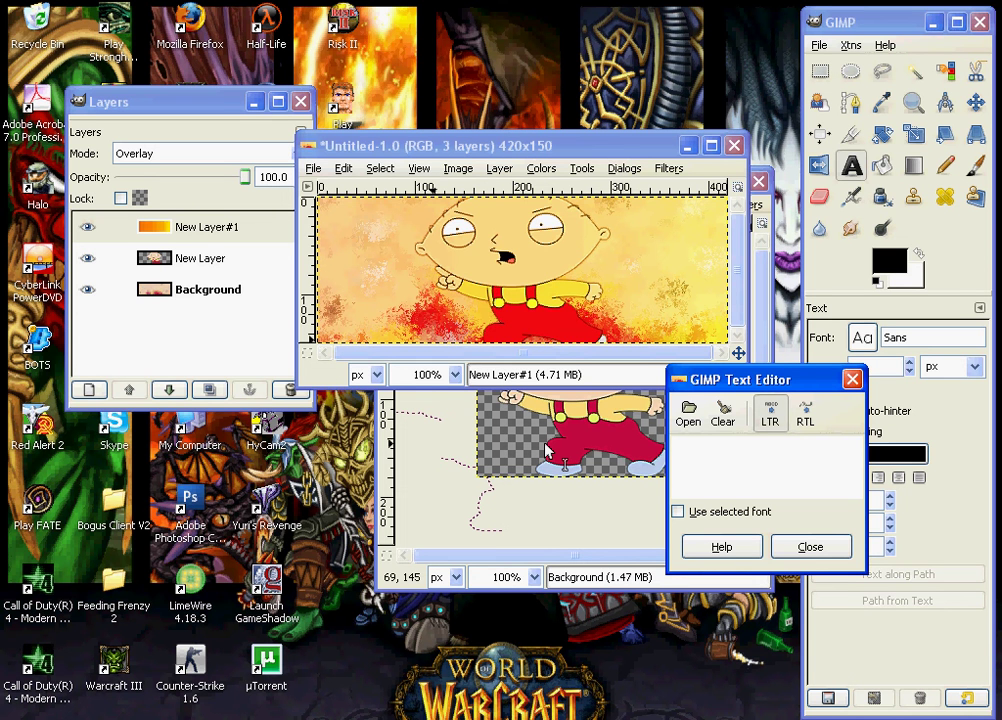
text(Stw)
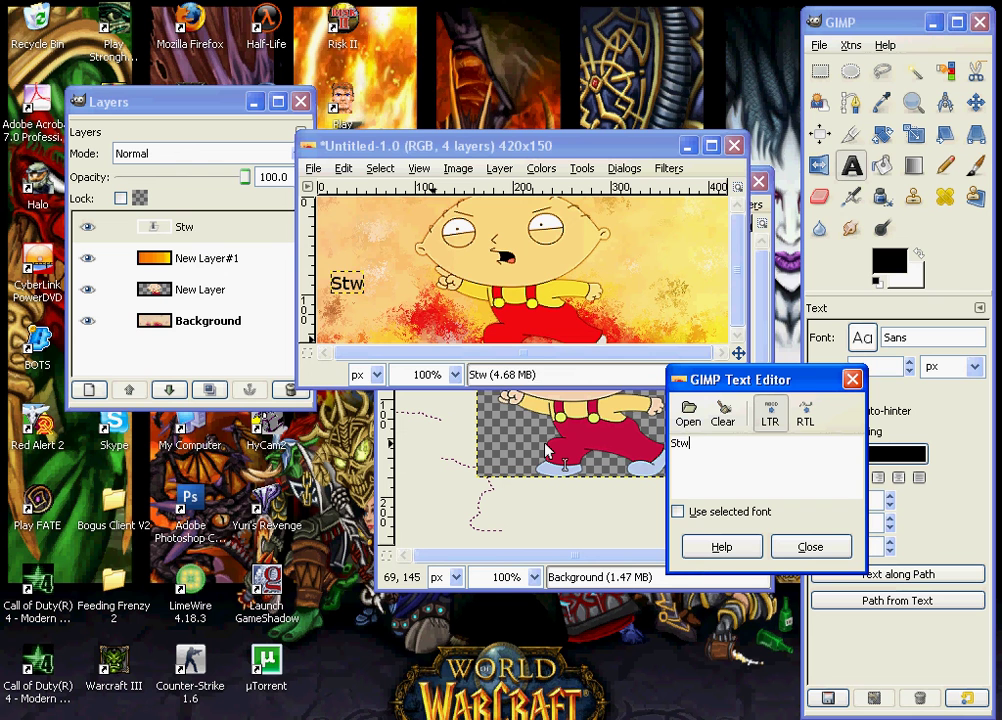
key(BackSpace)
text(wie)
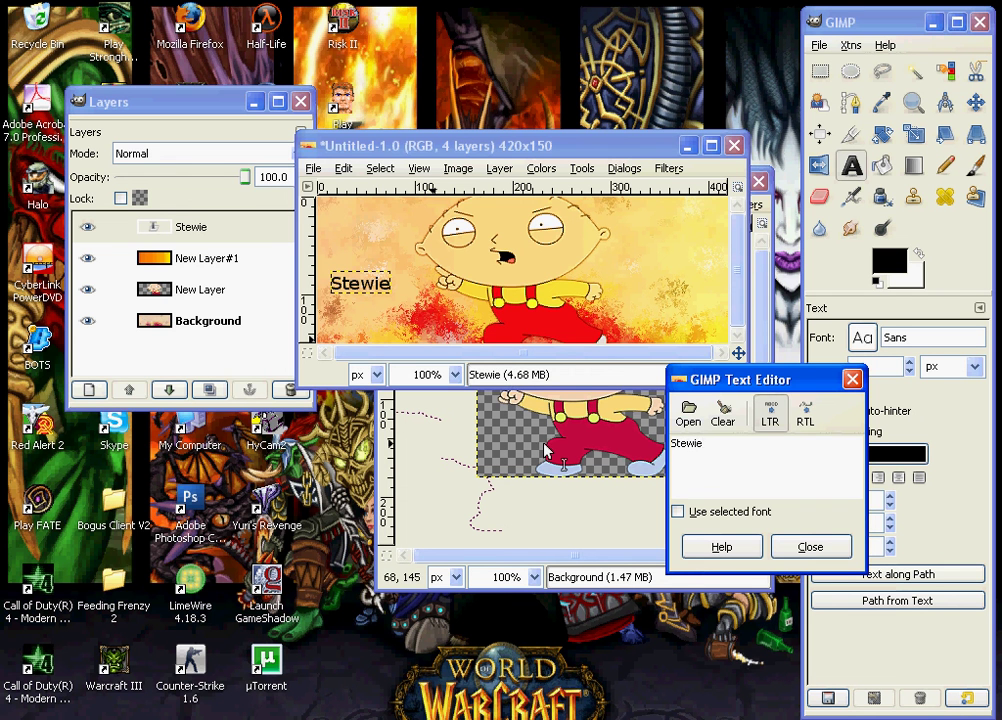
click(812, 546)
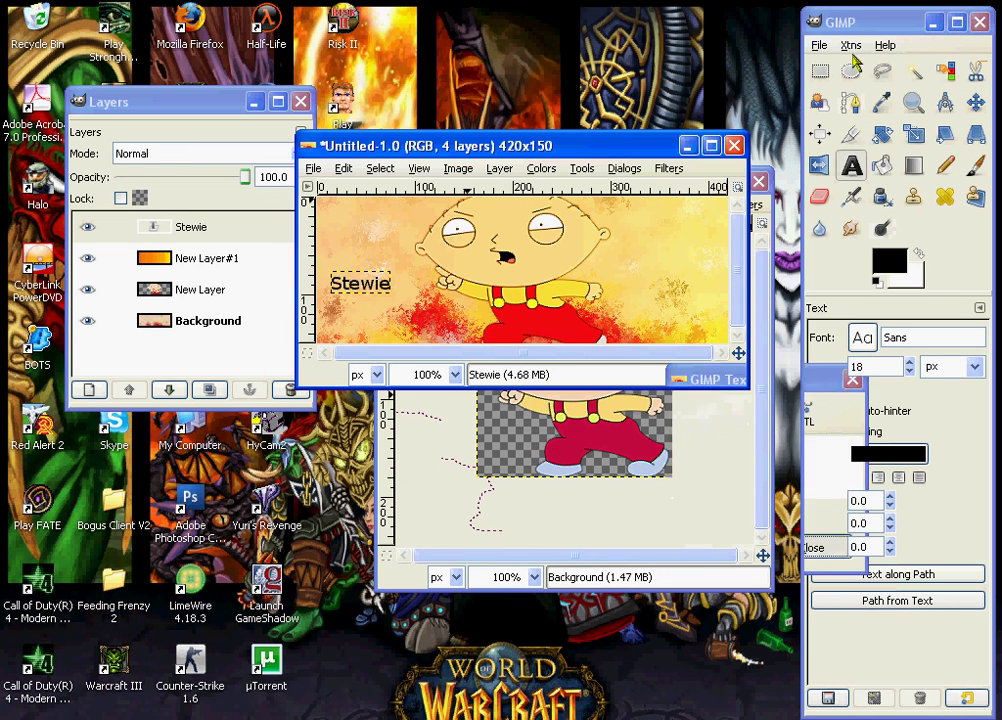
- Move the Stewie text to the banner's right side and rotate it about -61°
key(m)
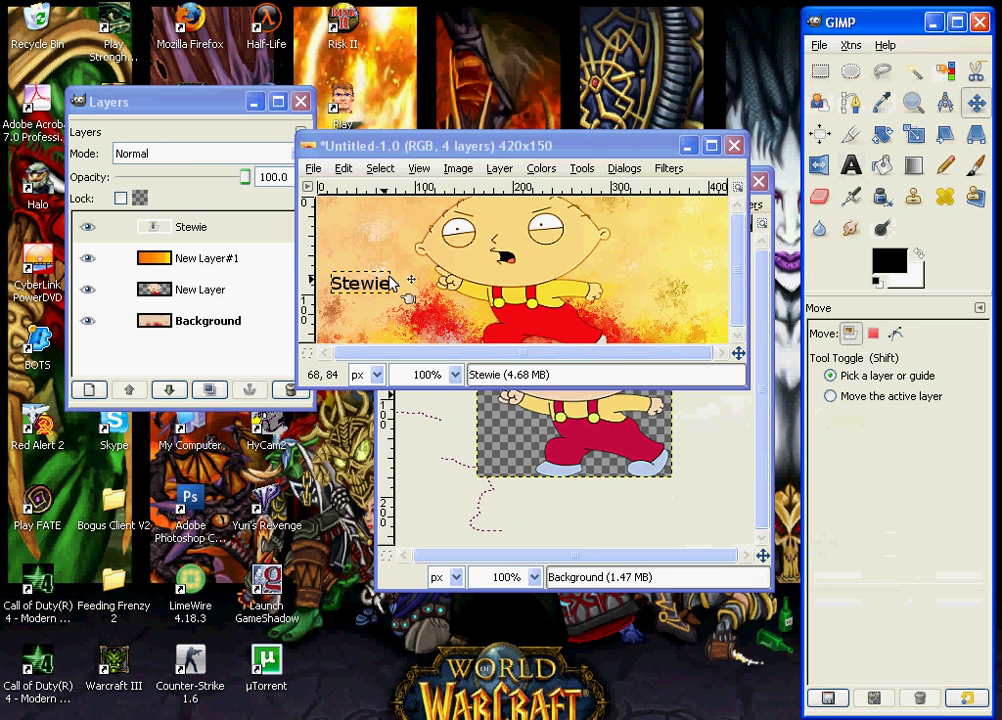
mouse_move(370, 283)
mouse_down()
mouse_move(622, 295)
mouse_move(647, 261)
mouse_move(689, 258)
mouse_up()
click(881, 133)
click(497, 553)
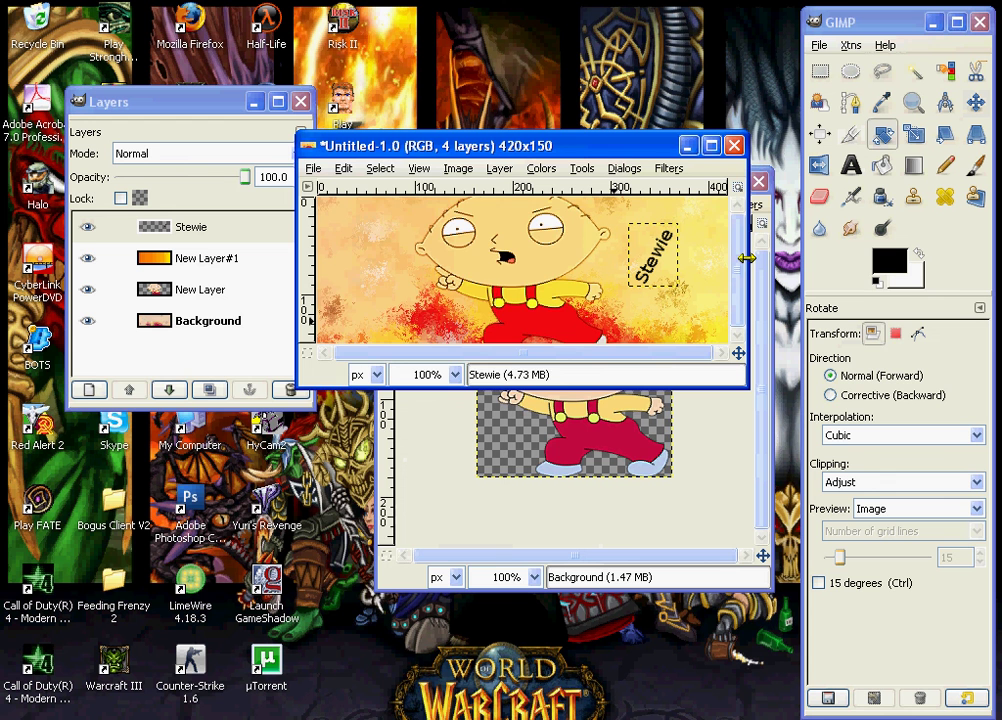
click(380, 168)
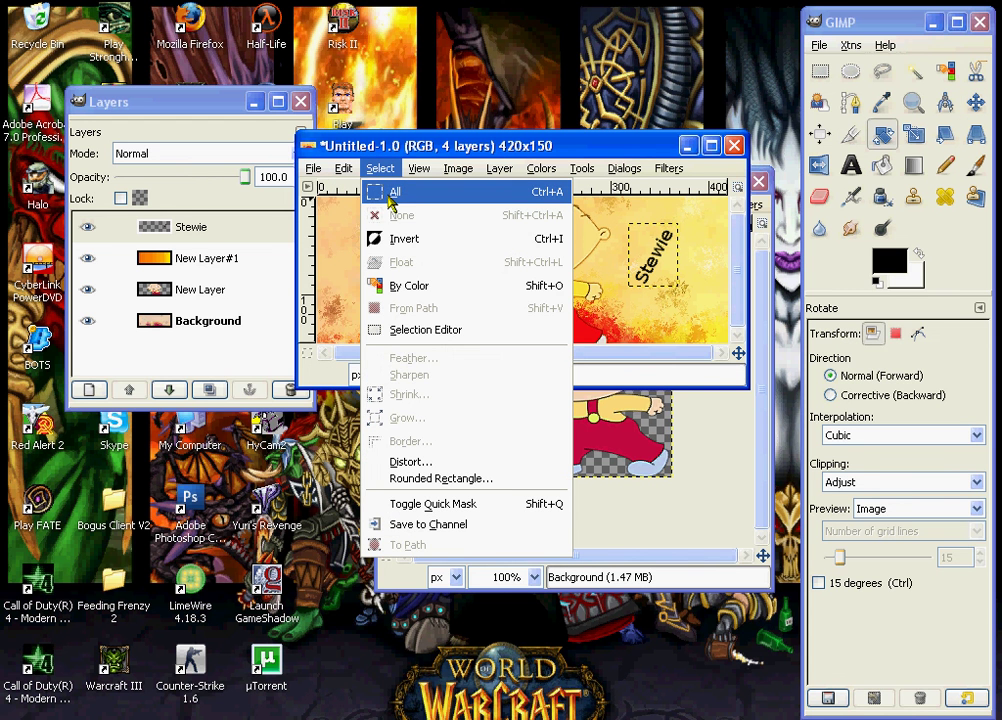
- Select the whole image and stroke the selection with a 1 px black line
click(390, 197)
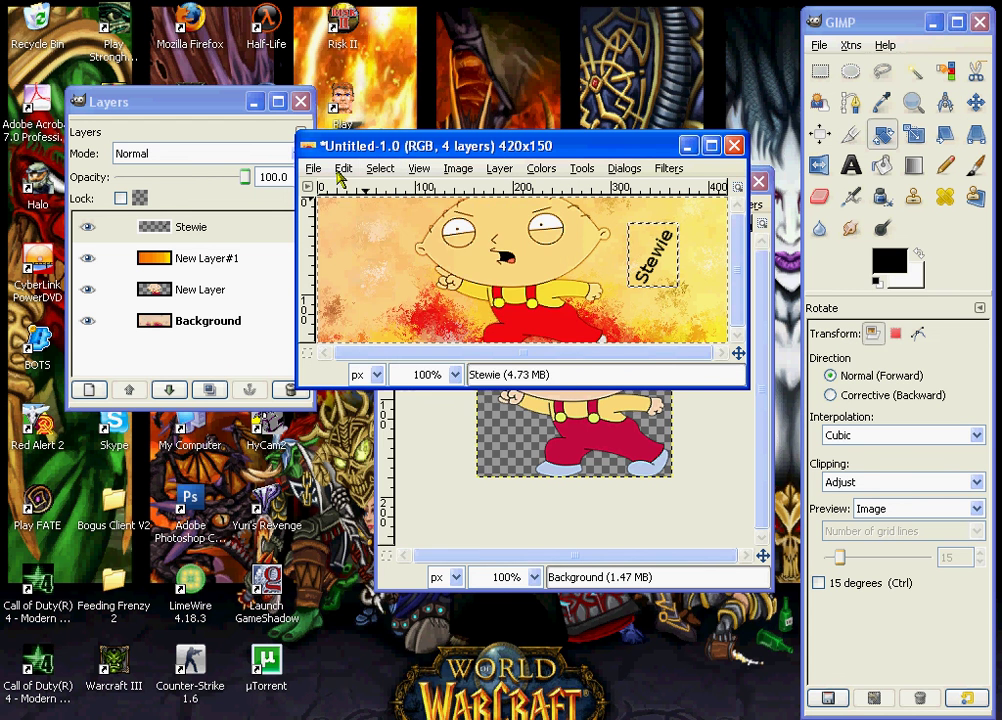
click(343, 168)
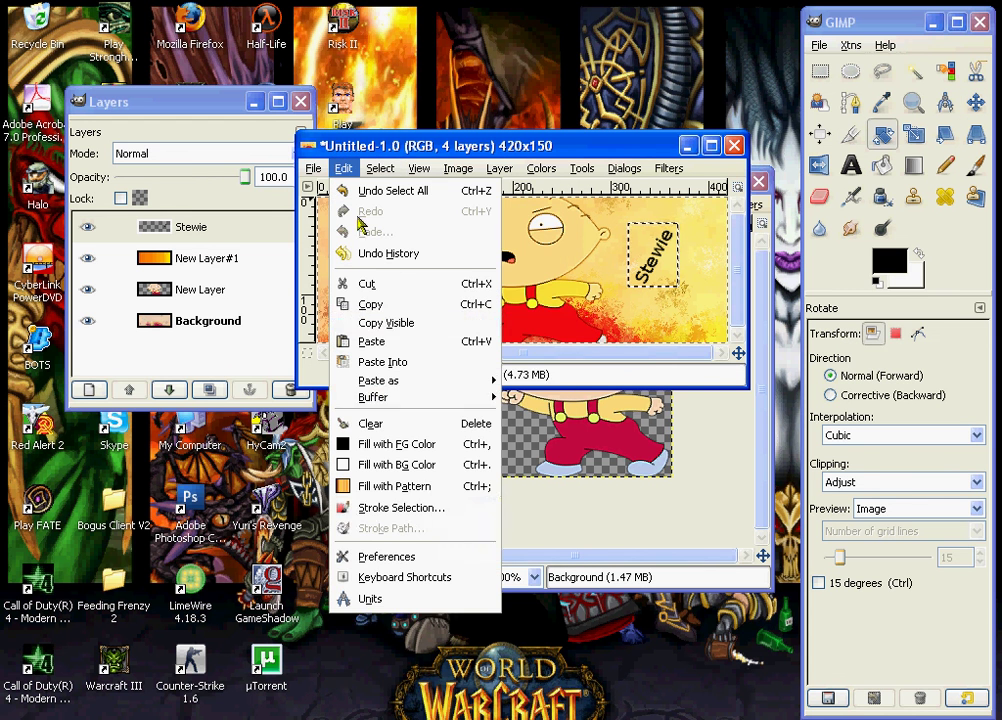
click(414, 508)
click(180, 203)
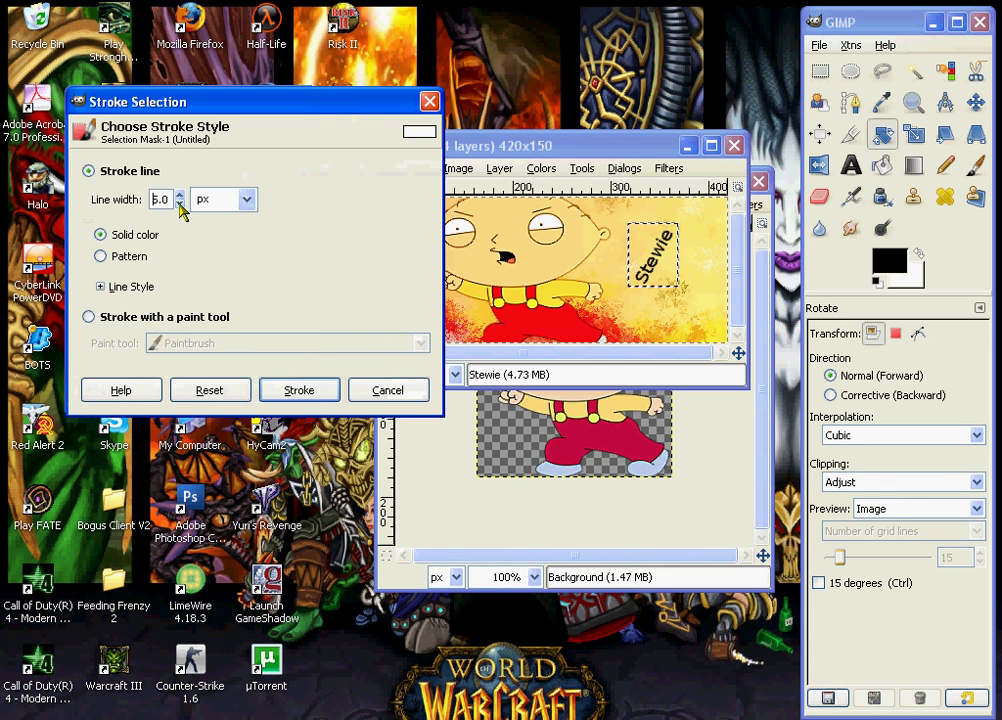
click(180, 203)
click(180, 203)
click(180, 203)
click(180, 203)
click(312, 384)
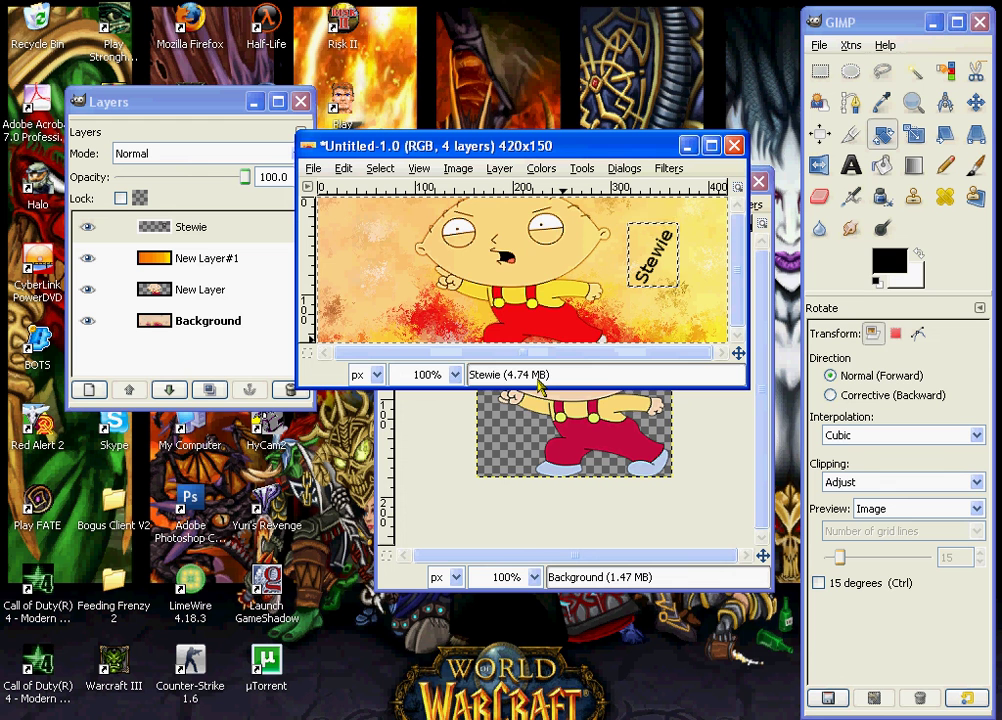
- Open the Save As dialog for the finished banner
click(313, 168)
click(356, 342)
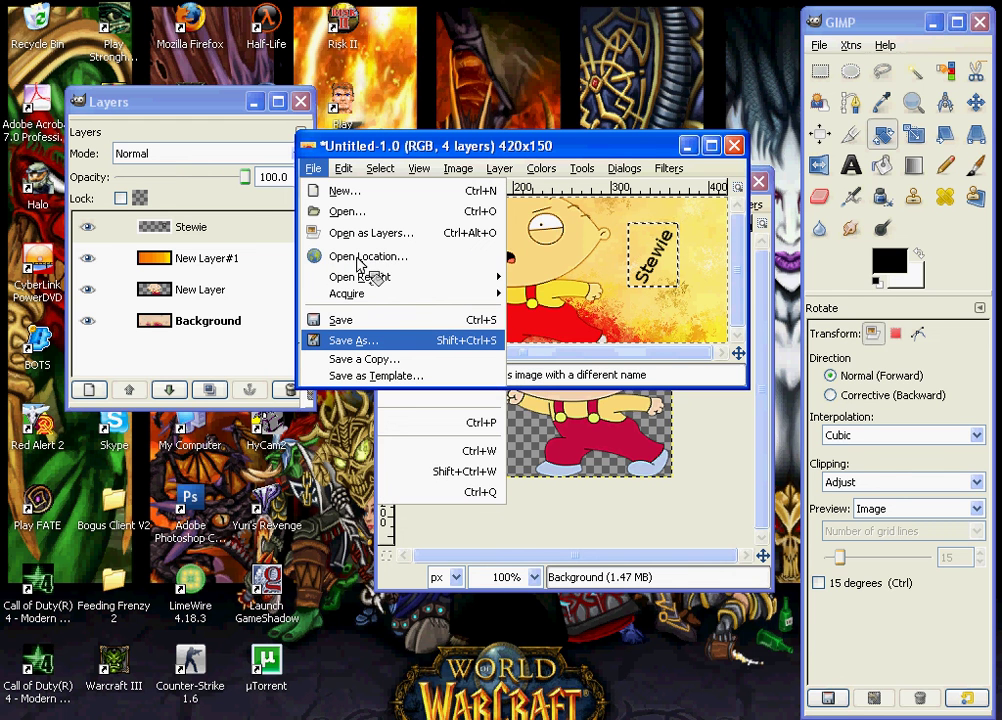